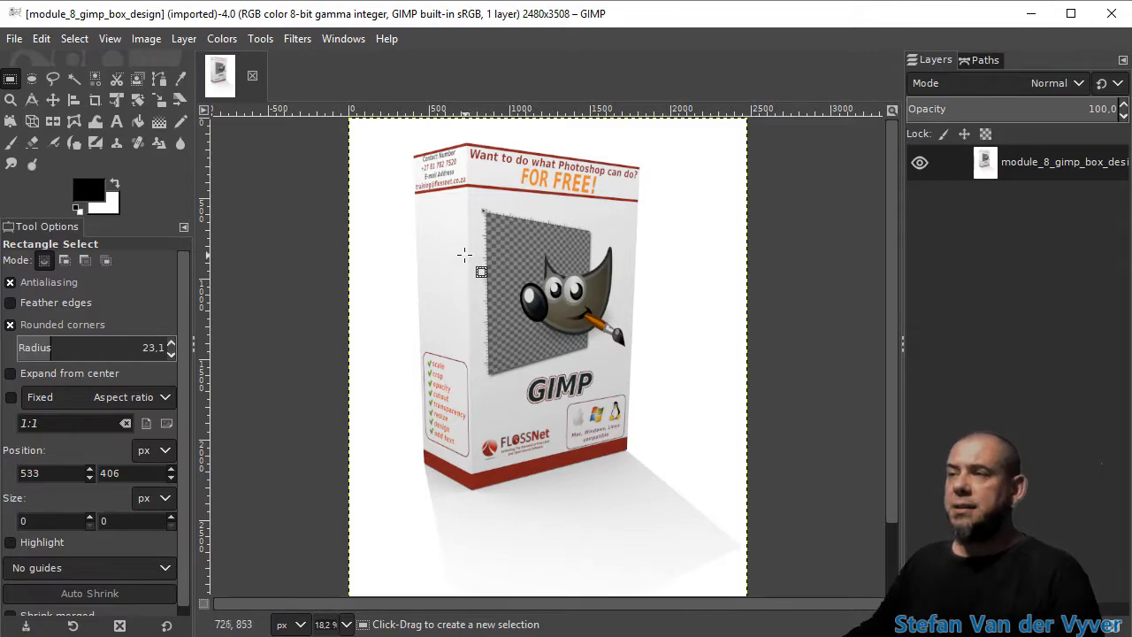
# Place a vertical and a horizontal guide through the upper-left corner of the box's side panel.
pyautogui.scroll(3, 466, 255)
pyautogui.moveTo(435, 209); pyautogui.dragTo(489, 466)
pyautogui.moveTo(475, 315); pyautogui.dragTo(518, 391)
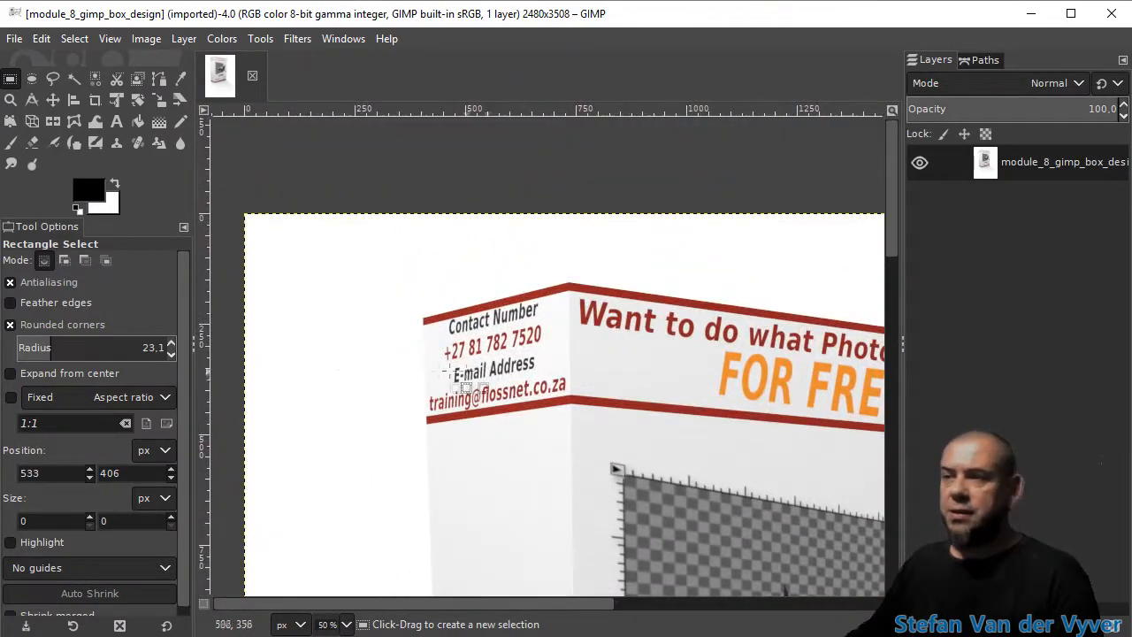
pyautogui.moveTo(205, 371); pyautogui.dragTo(422, 366)
pyautogui.moveTo(412, 112); pyautogui.dragTo(405, 324)
# Place guides through the box's top front corner and move the horizontal one down onto the corner.
pyautogui.moveTo(528, 107); pyautogui.dragTo(573, 248)
pyautogui.press('1')
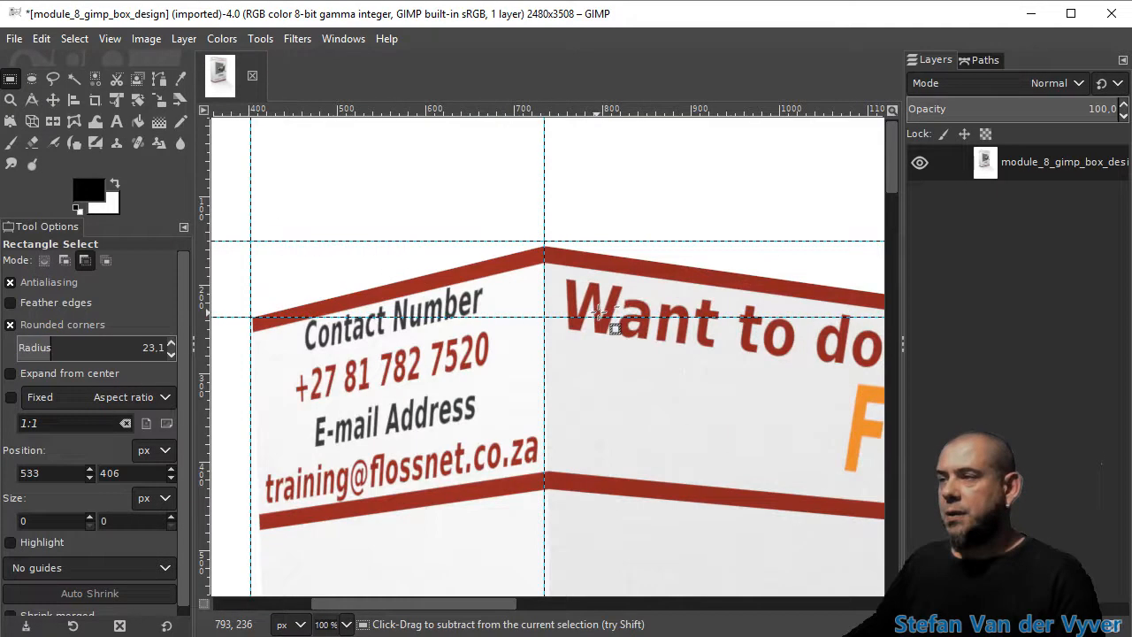
pyautogui.scroll(1, 600, 312)
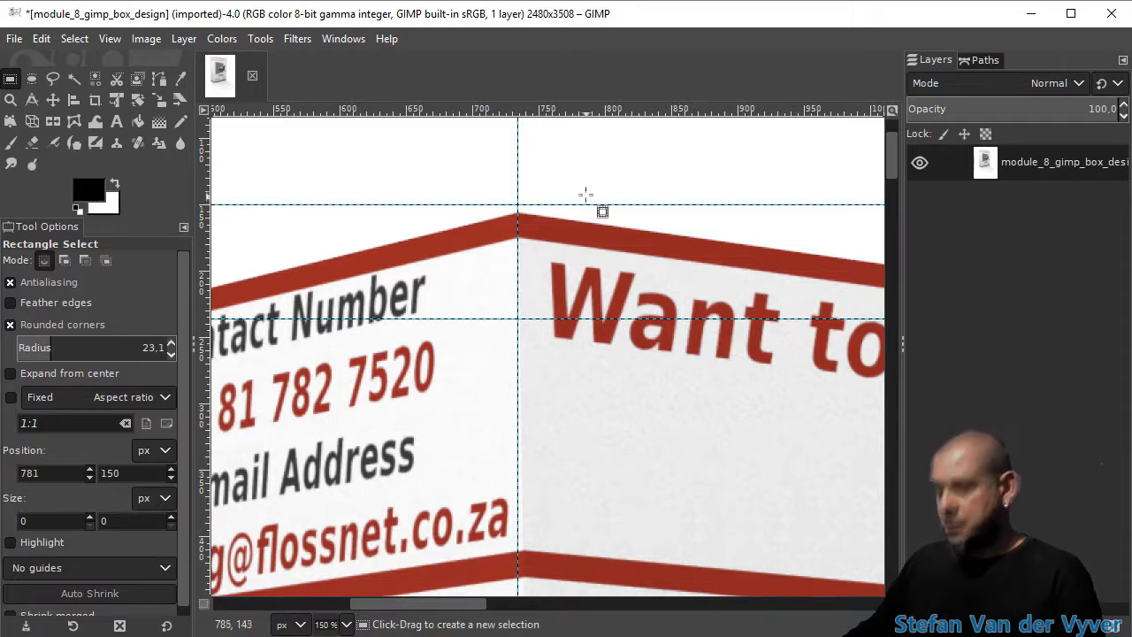
pyautogui.press('m')
pyautogui.moveTo(566, 206); pyautogui.dragTo(567, 210)
# Place a vertical and a horizontal guide through the upper-right corner of the box's front panel.
pyautogui.scroll(-3, 690, 304)
pyautogui.moveTo(722, 327)
pyautogui.mouseDown()
pyautogui.moveTo(405, 210)
pyautogui.moveTo(271, 218)
pyautogui.mouseUp()
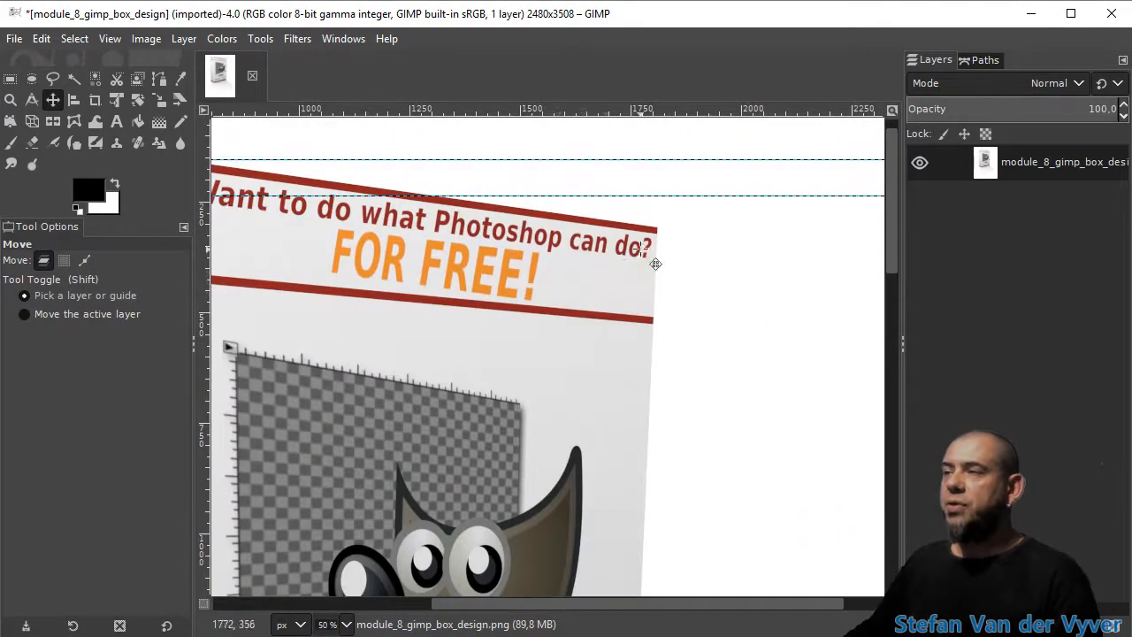
pyautogui.moveTo(639, 251); pyautogui.dragTo(555, 305)
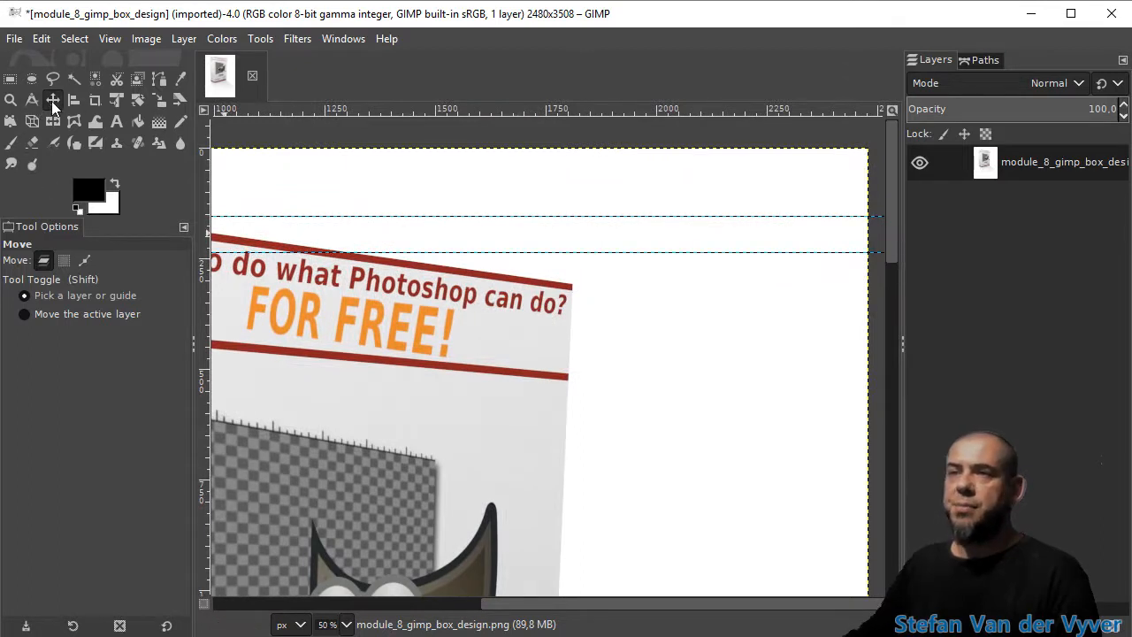
pyautogui.moveTo(202, 209); pyautogui.dragTo(573, 232)
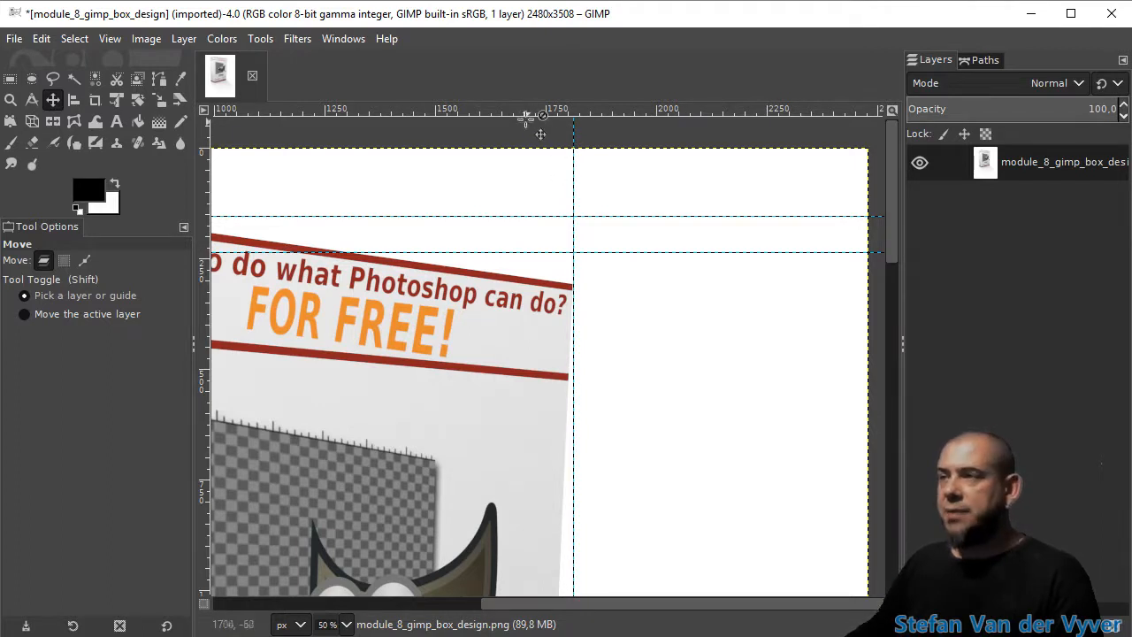
pyautogui.moveTo(495, 113); pyautogui.dragTo(558, 287)
# Place a vertical and a horizontal guide through the lower-right corner of the box's front panel.
pyautogui.scroll(-10, 657, 437)
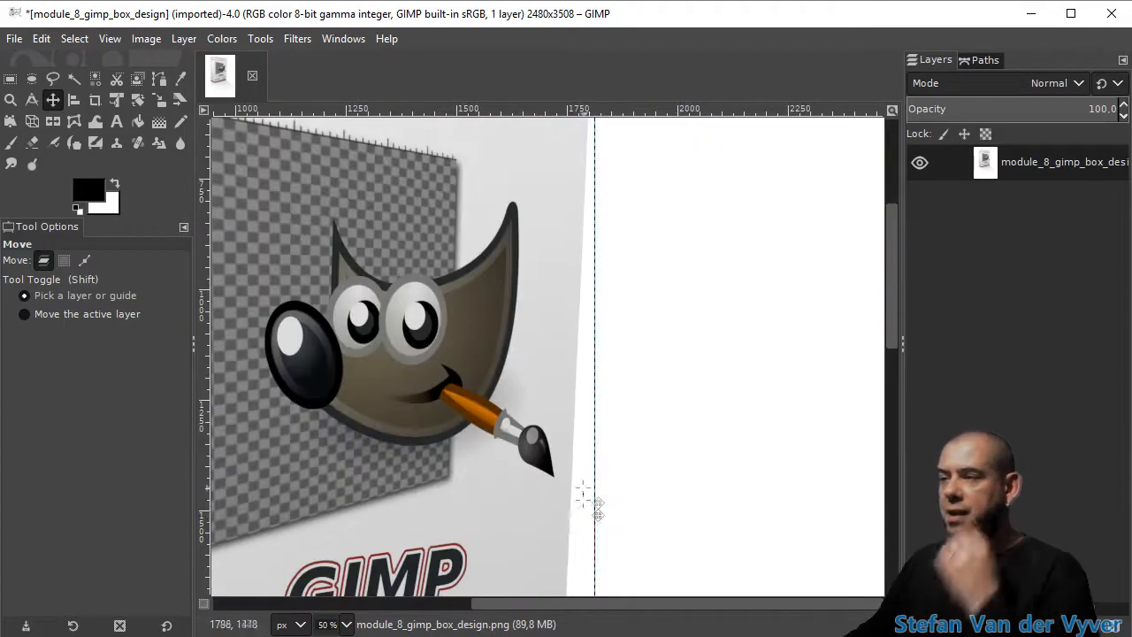
pyautogui.scroll(-2, 624, 310)
pyautogui.moveTo(201, 411); pyautogui.dragTo(616, 402)
pyautogui.moveTo(559, 111); pyautogui.dragTo(611, 379)
# Place a vertical and a horizontal guide through the lowest front corner of the box, where both panels meet.
pyautogui.hscroll(-5, 752, 412)
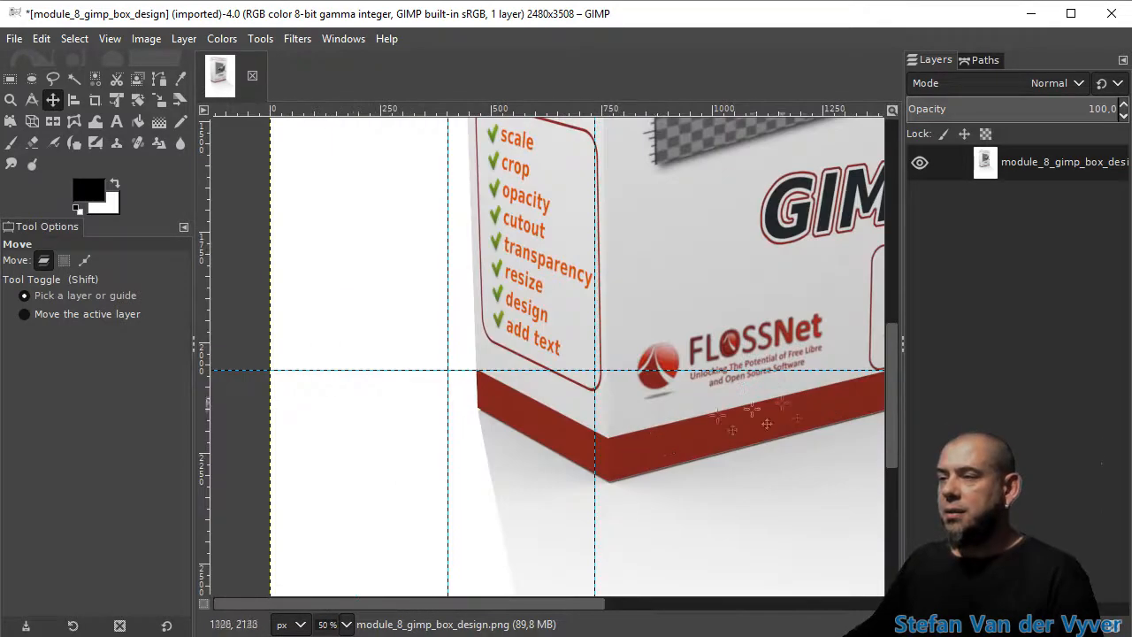
pyautogui.moveTo(209, 399); pyautogui.dragTo(608, 438)
pyautogui.moveTo(579, 111); pyautogui.dragTo(632, 481)
# Place guides through the lower-left corner of the side panel and check their alignment up close.
pyautogui.moveTo(203, 393); pyautogui.dragTo(477, 413)
pyautogui.moveTo(437, 111); pyautogui.dragTo(469, 410)
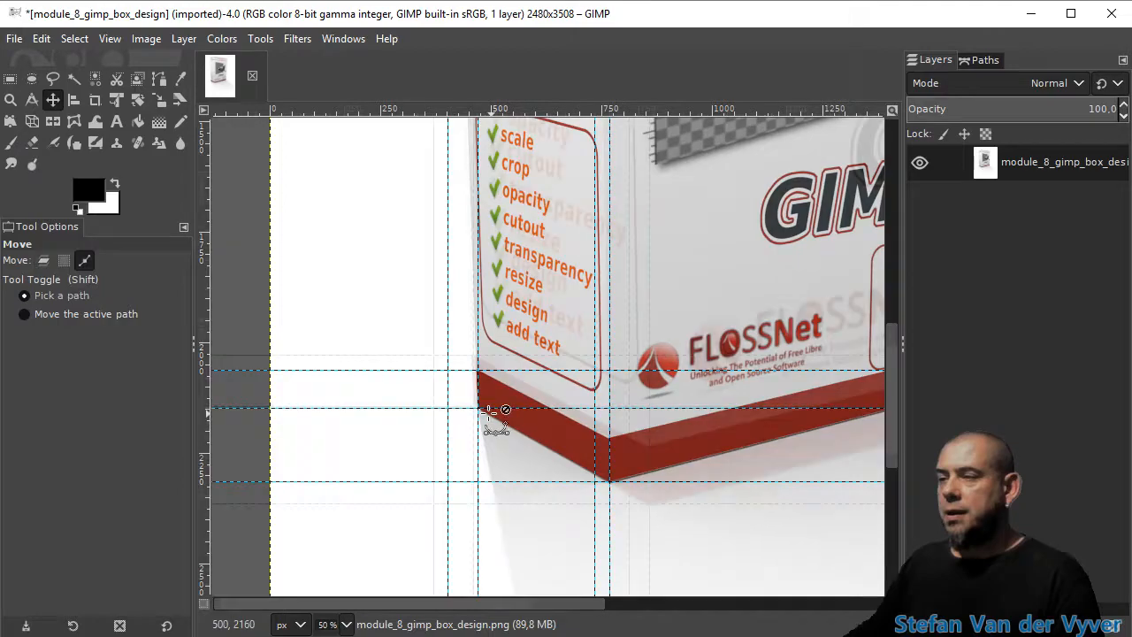
pyautogui.scroll(6, 489, 412)
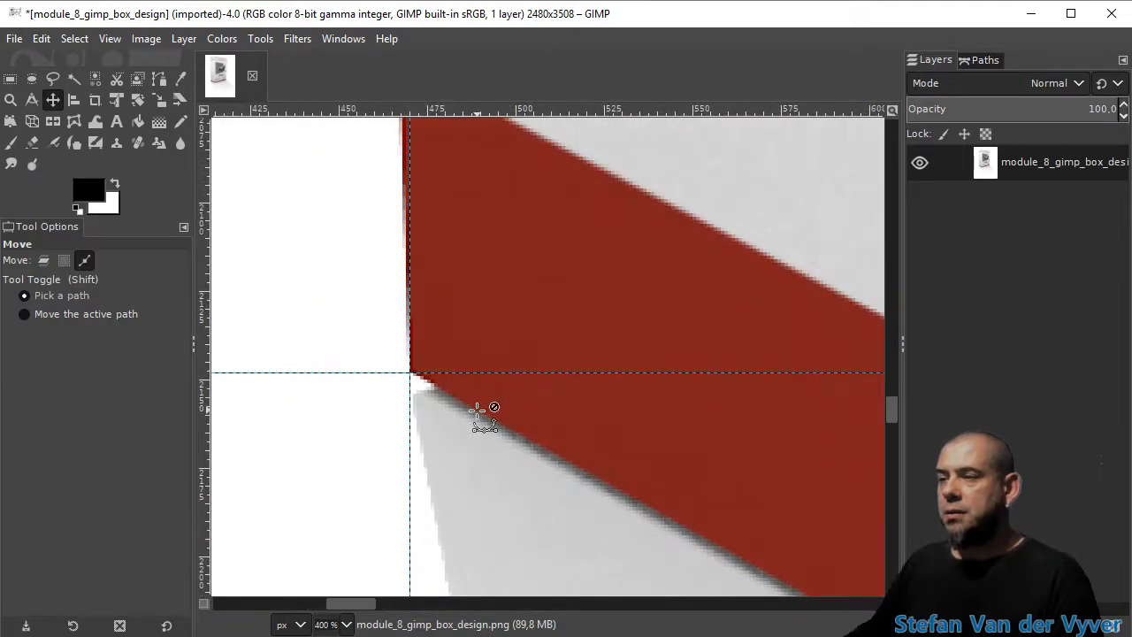
pyautogui.scroll(-6, 482, 410)
pyautogui.scroll(-4, 610, 353)
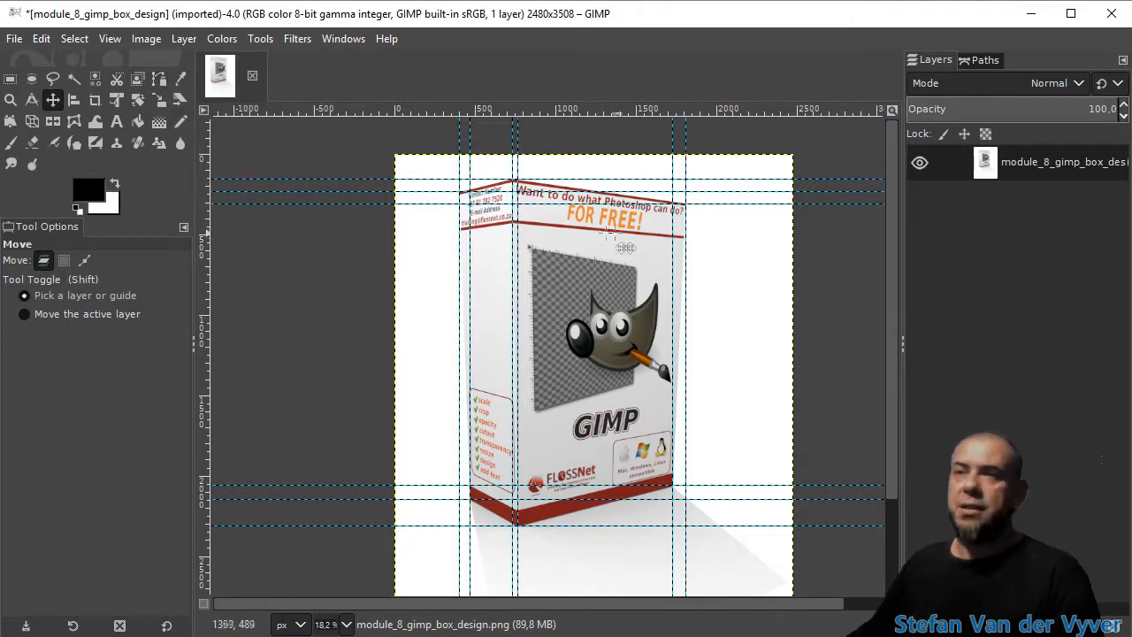
# Select the whole box with a closed six-corner Free Select outline that follows the guide intersections.
pyautogui.click(52, 79)
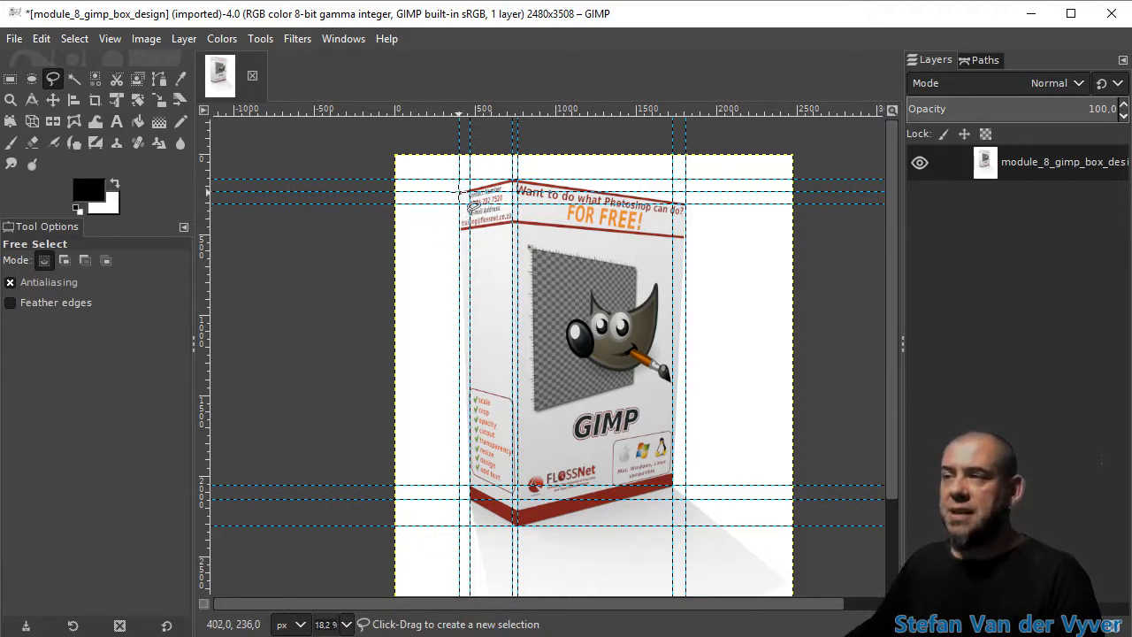
pyautogui.click(459, 192)
pyautogui.click(515, 182)
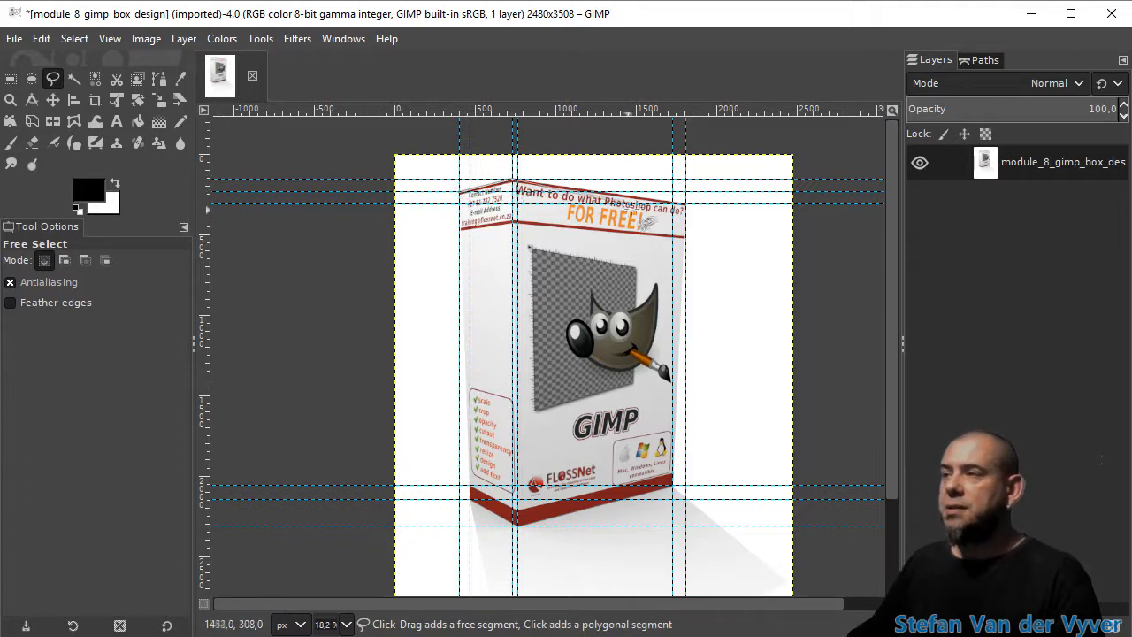
pyautogui.click(686, 205)
pyautogui.click(683, 486)
pyautogui.click(516, 526)
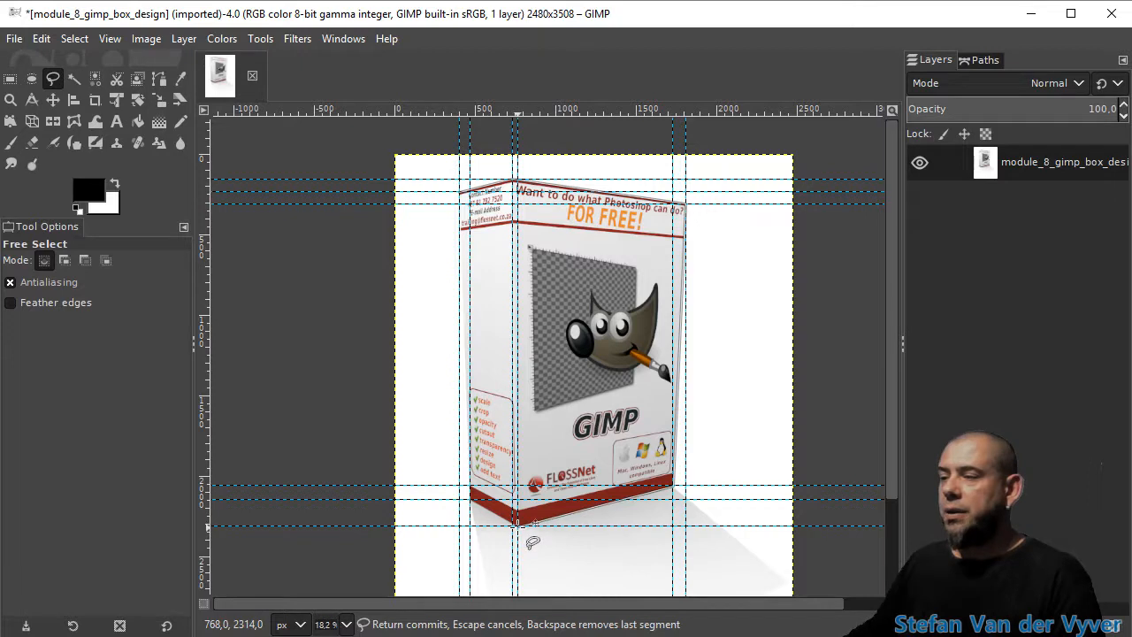
pyautogui.click(472, 500)
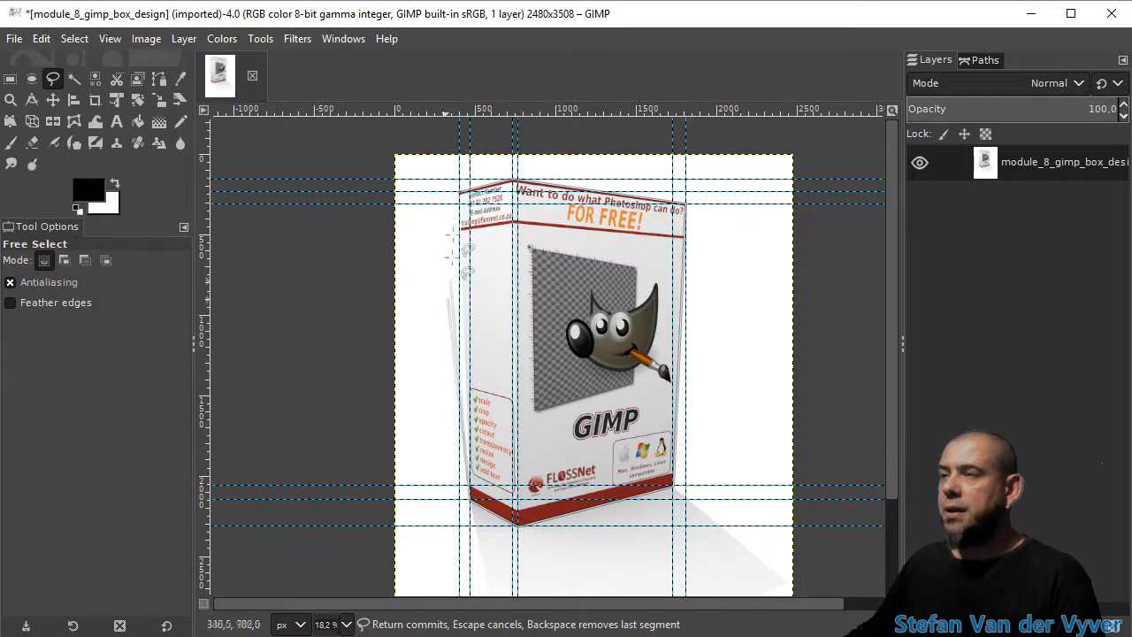
pyautogui.click(459, 192)
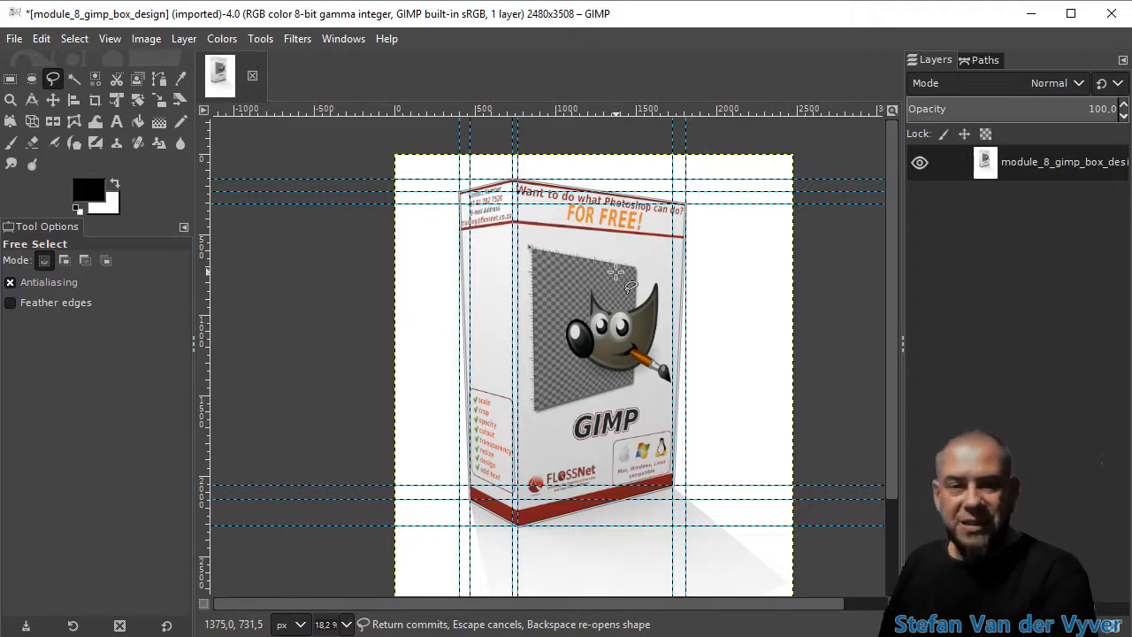
pyautogui.press('Return')
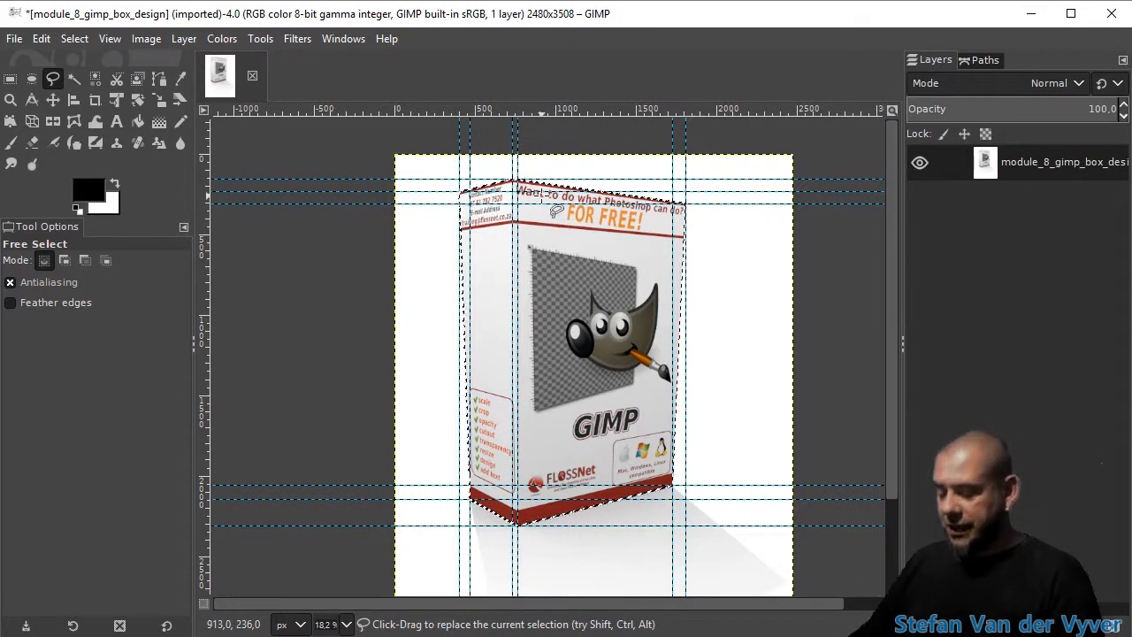
# Remove all vertical and horizontal guides from the image with the Move tool, keeping the box selection.
pyautogui.press('m')
pyautogui.moveTo(690, 142); pyautogui.dragTo(881, 150)
pyautogui.moveTo(814, 182); pyautogui.dragTo(782, 112)
pyautogui.moveTo(673, 171); pyautogui.dragTo(888, 163)
pyautogui.moveTo(819, 203); pyautogui.dragTo(672, 114)
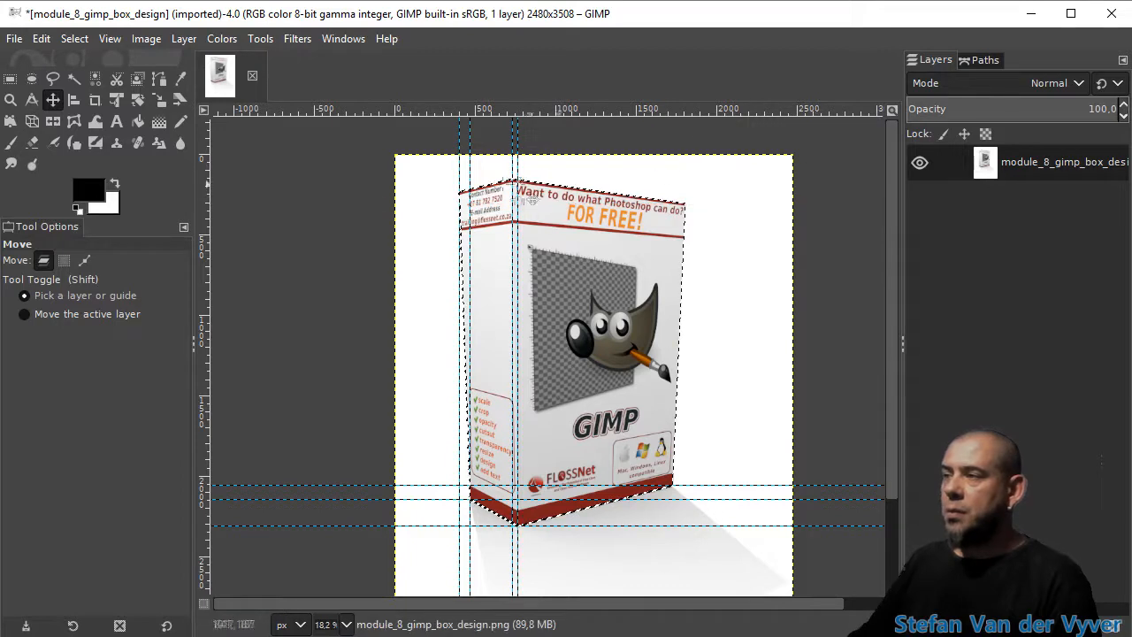
pyautogui.moveTo(512, 151); pyautogui.dragTo(325, 172)
pyautogui.moveTo(518, 139); pyautogui.dragTo(392, 145)
pyautogui.moveTo(460, 141); pyautogui.dragTo(328, 142)
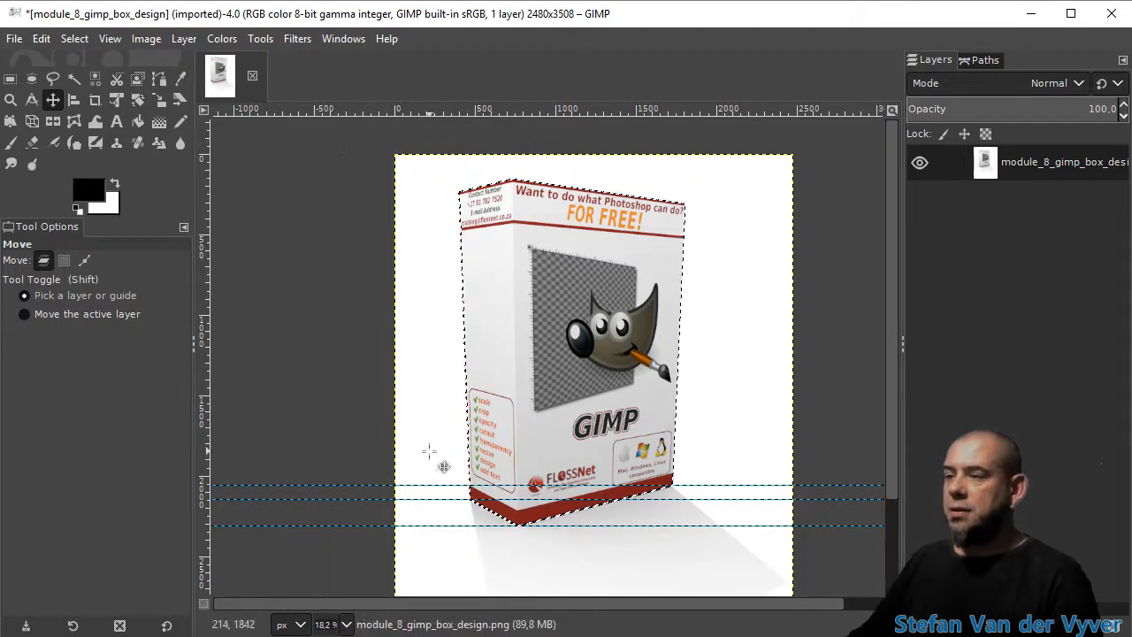
pyautogui.moveTo(369, 524); pyautogui.dragTo(404, 84)
pyautogui.moveTo(354, 483); pyautogui.dragTo(396, 148)
pyautogui.moveTo(363, 499); pyautogui.dragTo(362, 495)
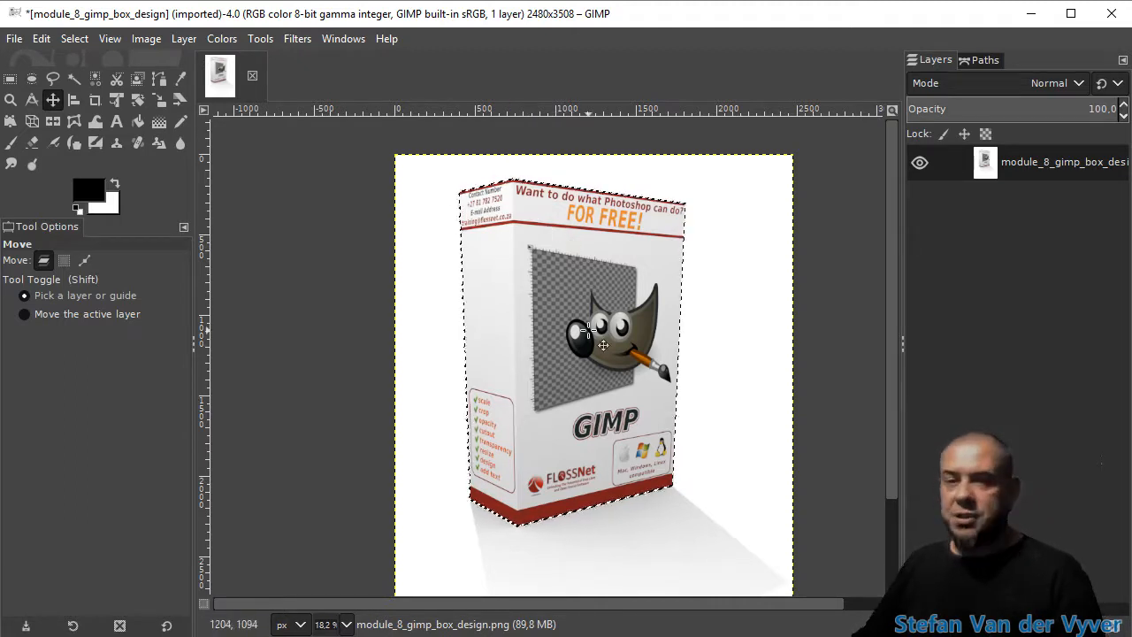
# Invert the selection and cut the white background with the shadow from around the box.
pyautogui.click(76, 39)
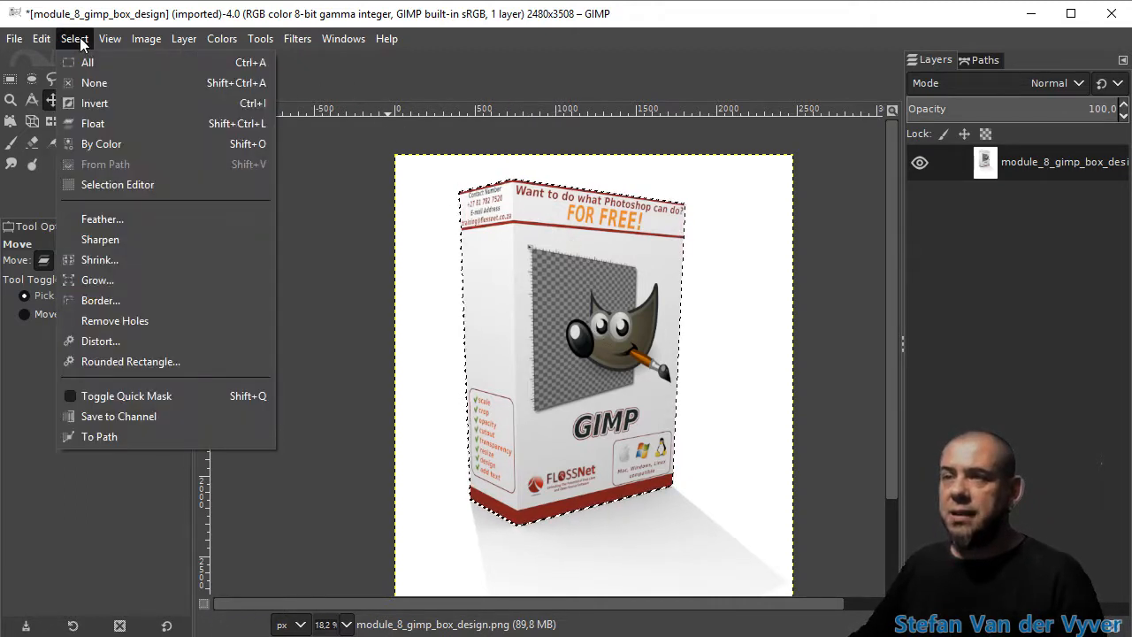
pyautogui.click(95, 103)
pyautogui.scroll(3, 519, 291)
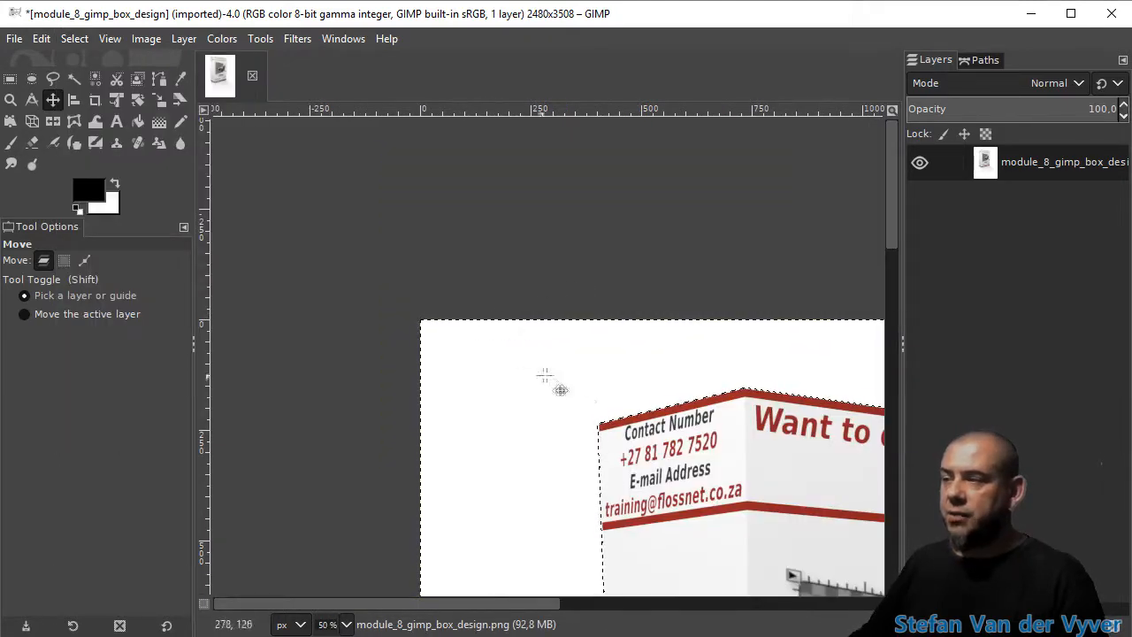
pyautogui.scroll(-3, 468, 366)
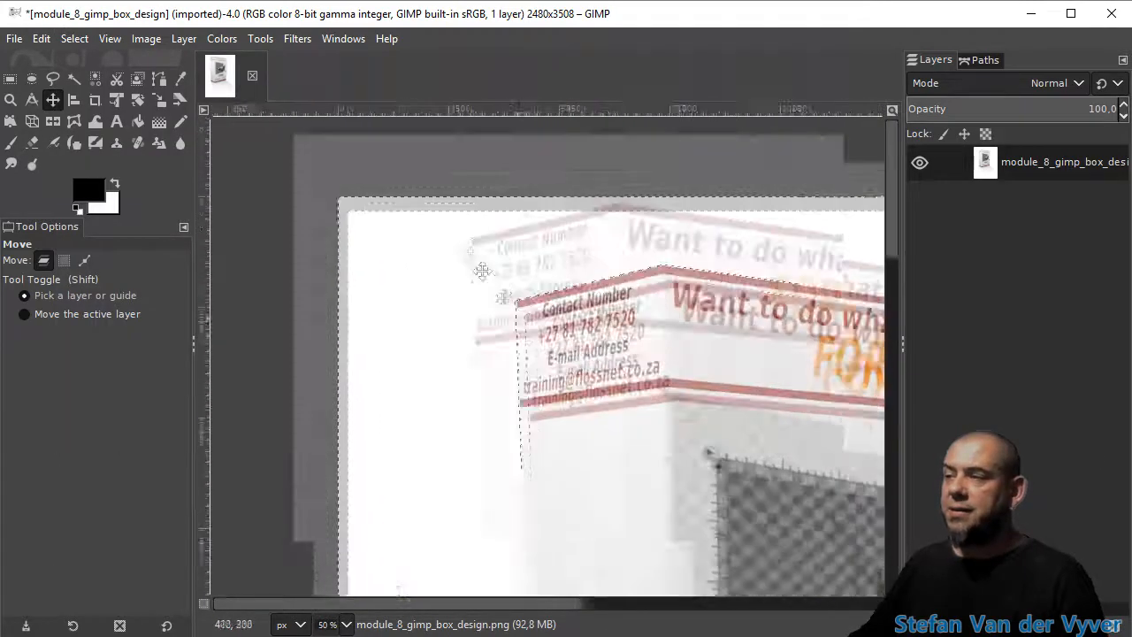
pyautogui.scroll(-2, 668, 317)
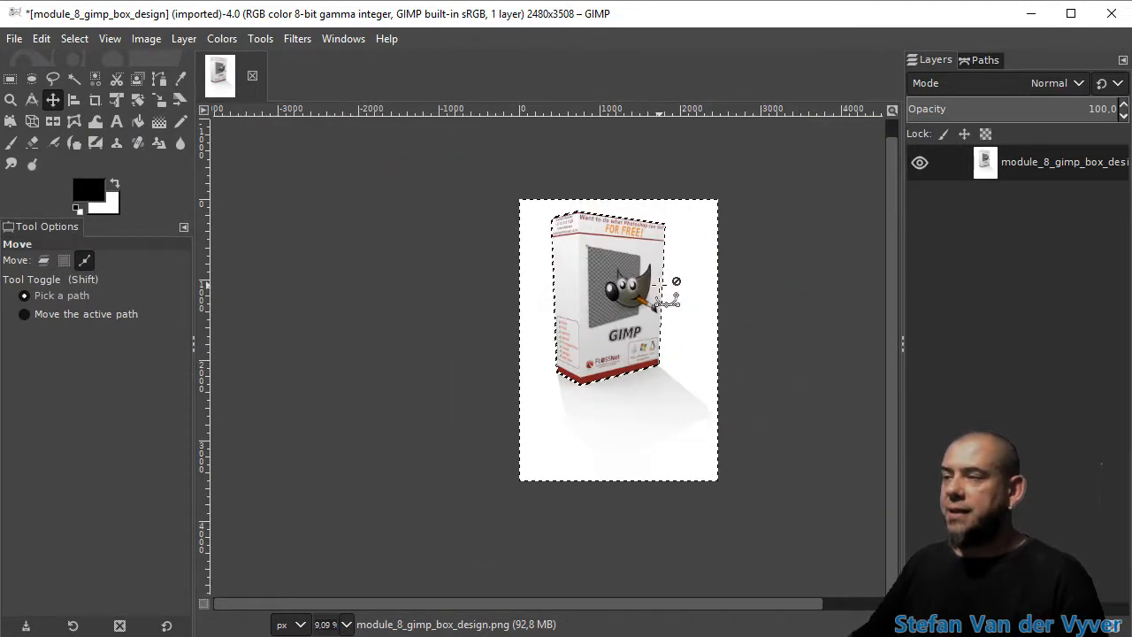
pyautogui.press('ctrl')
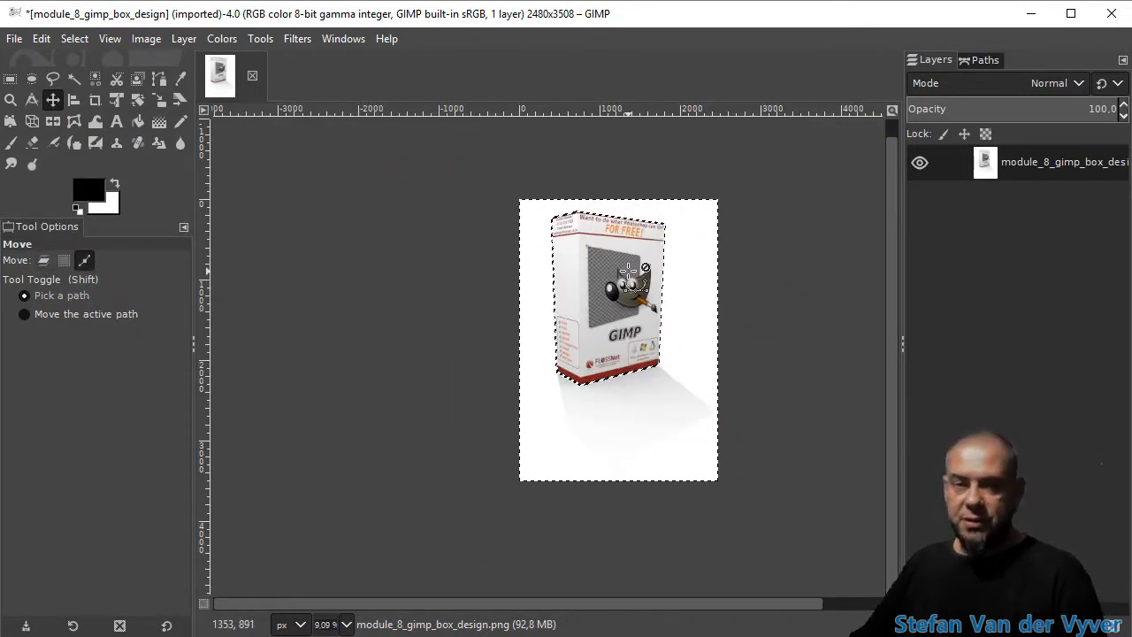
pyautogui.hotkey('ctrl', 'x')
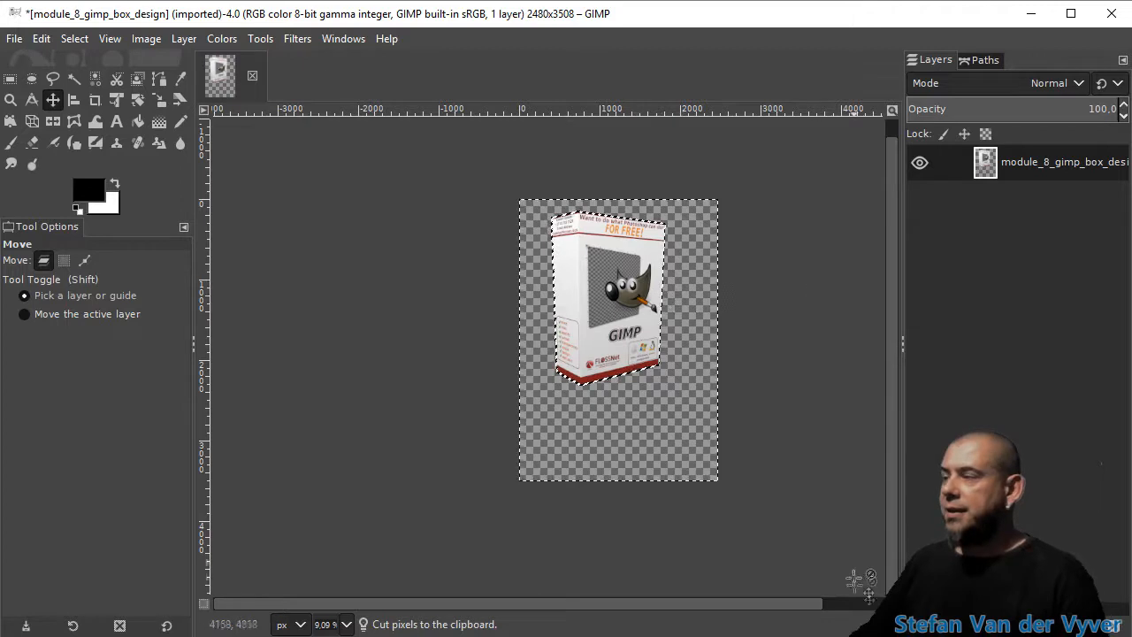
# Add a new layer, paste the cut background with the shadow, and anchor the floating selection to that layer.
pyautogui.click(916, 625)
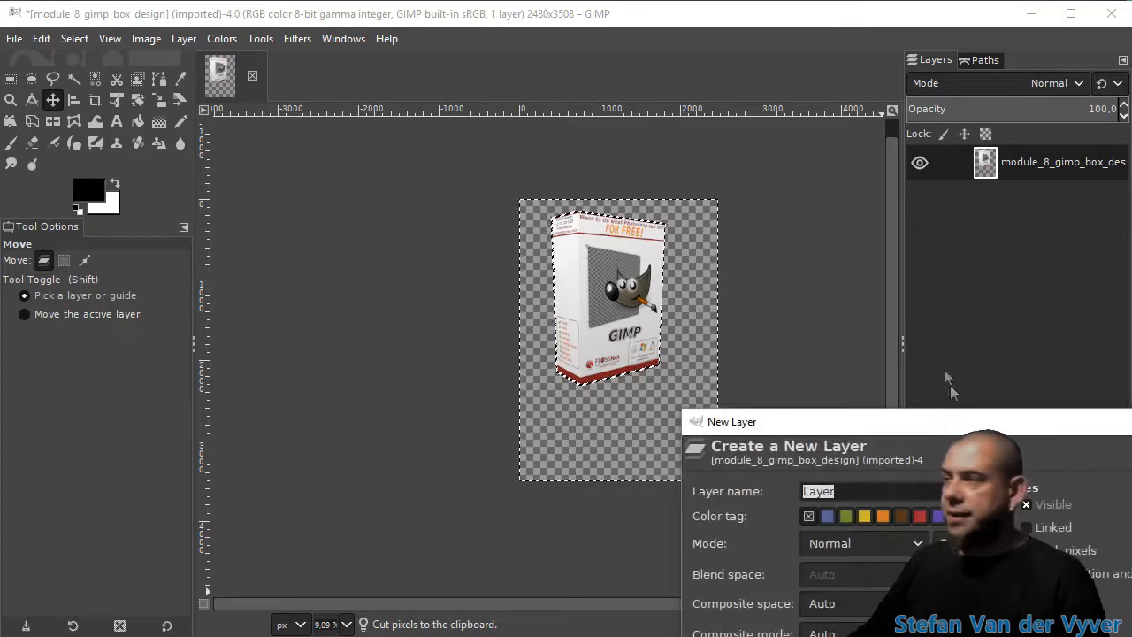
pyautogui.click(1030, 634)
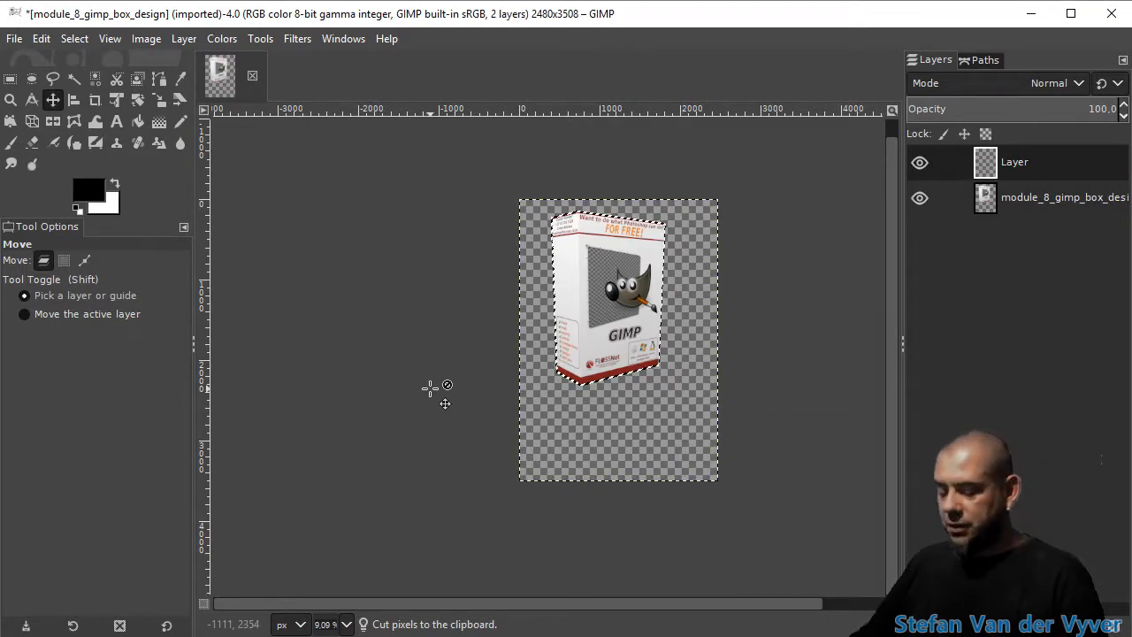
pyautogui.hotkey('ctrl', 'v')
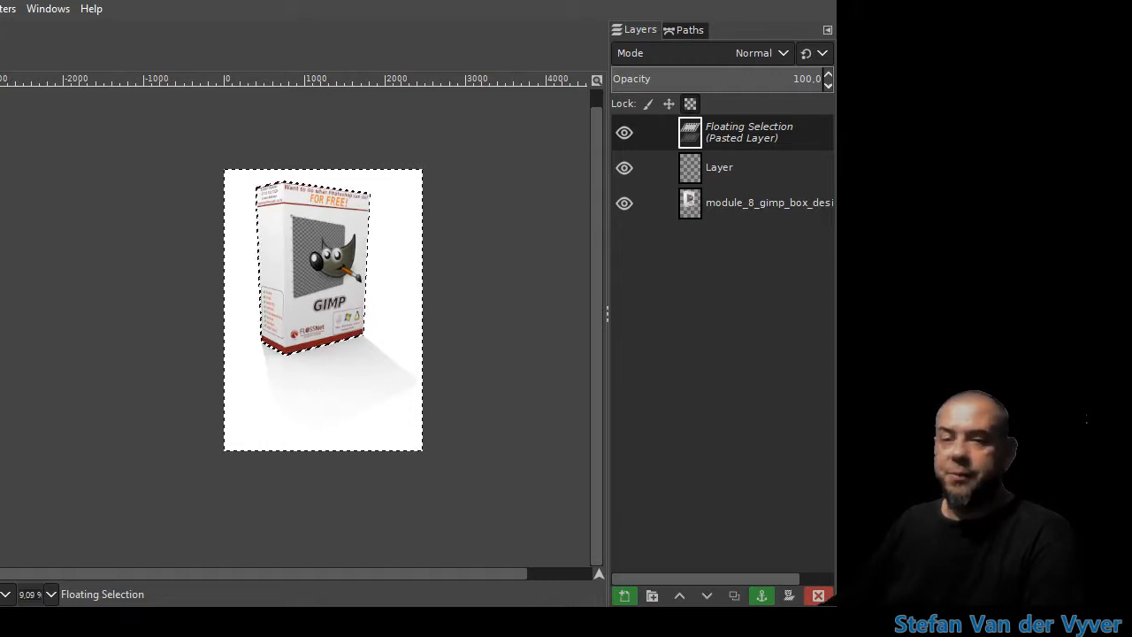
pyautogui.click(762, 595)
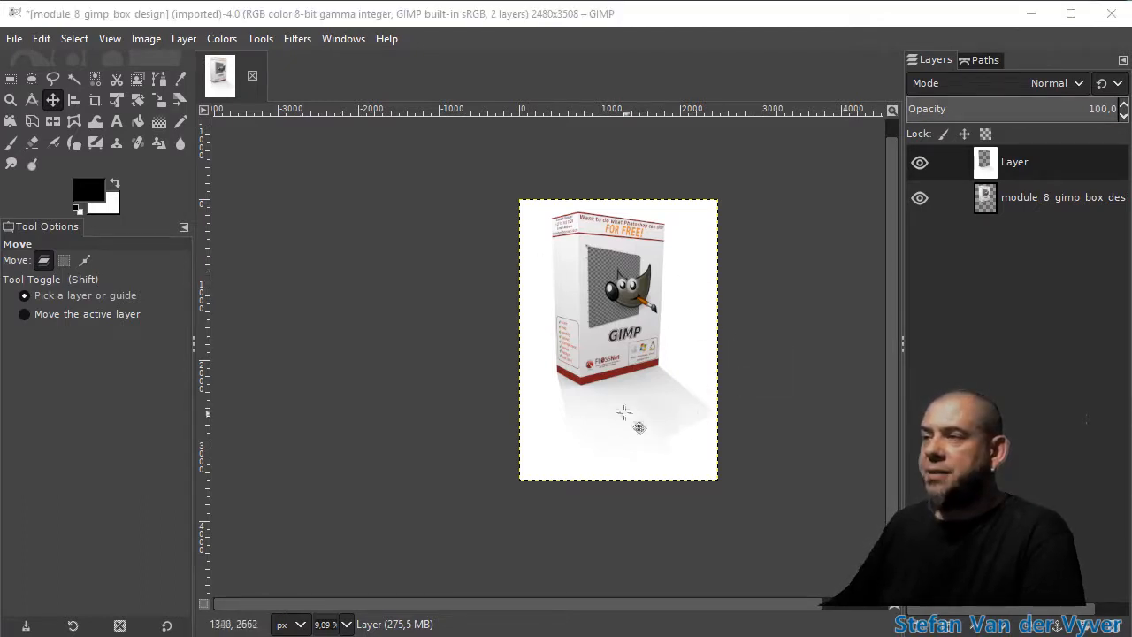
# Apply Color to Alpha with white to the new layer, transparency threshold 0,000 and opacity threshold 1,000.
pyautogui.click(183, 39)
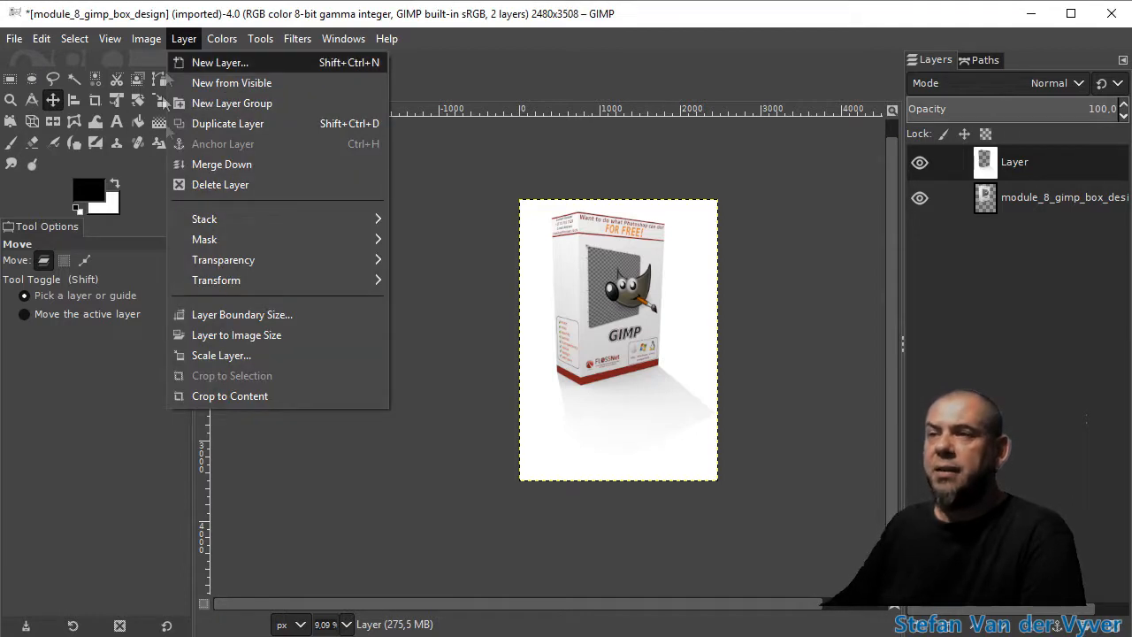
pyautogui.moveTo(222, 263)
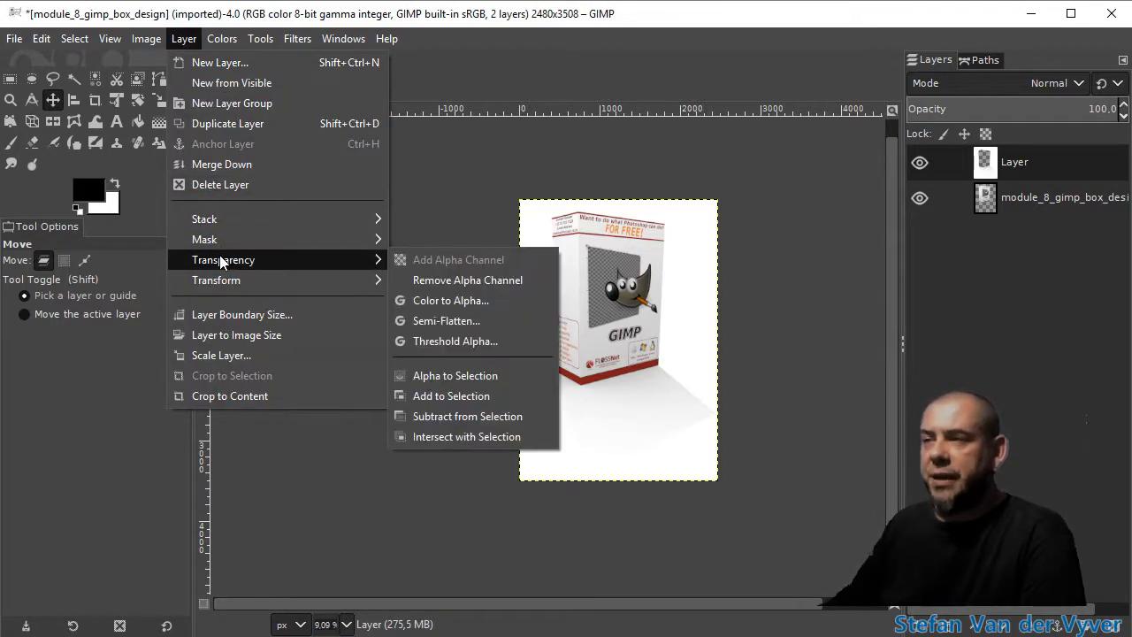
pyautogui.click(443, 302)
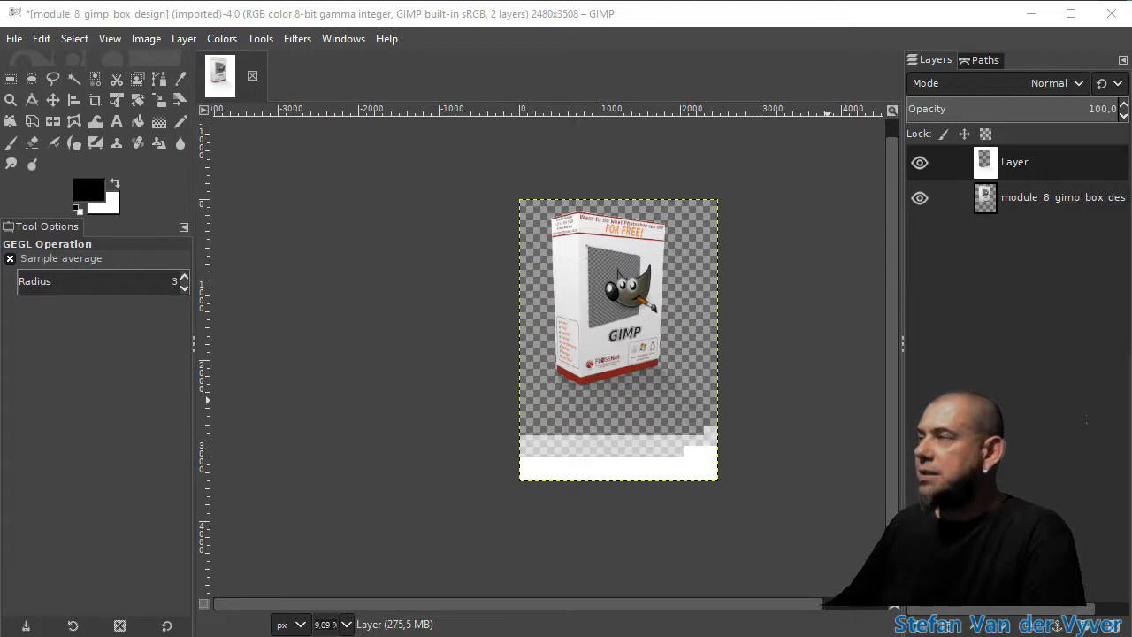
pyautogui.moveTo(602, 181); pyautogui.dragTo(310, 129)
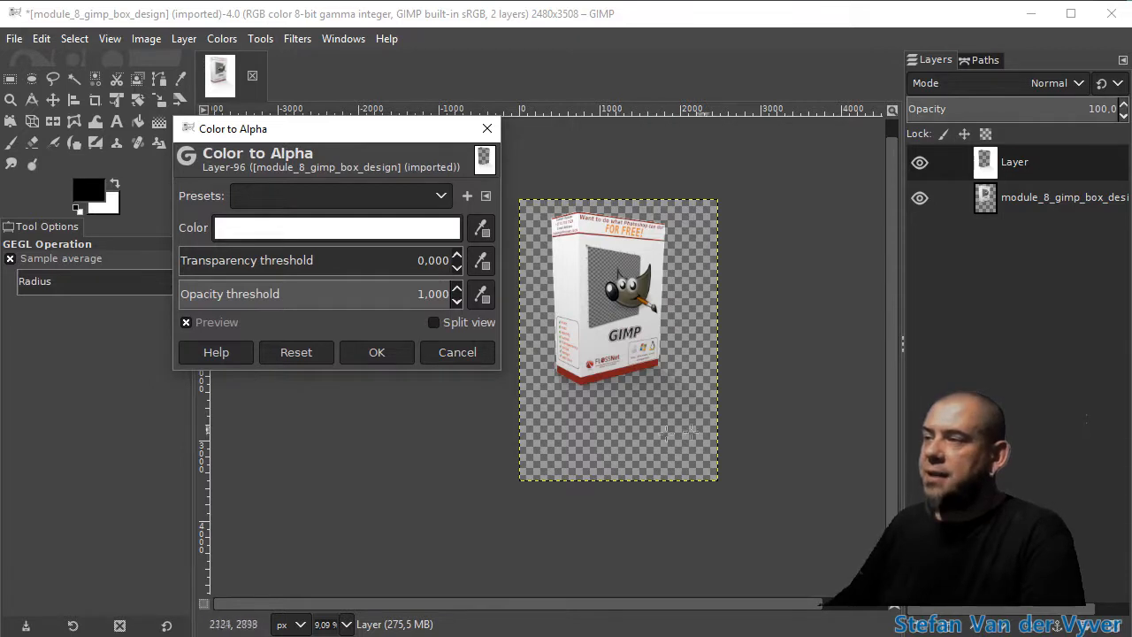
pyautogui.click(377, 353)
# Duplicate the transparent shadow layer three times to intensify the shadow.
pyautogui.doubleClick(1011, 166)
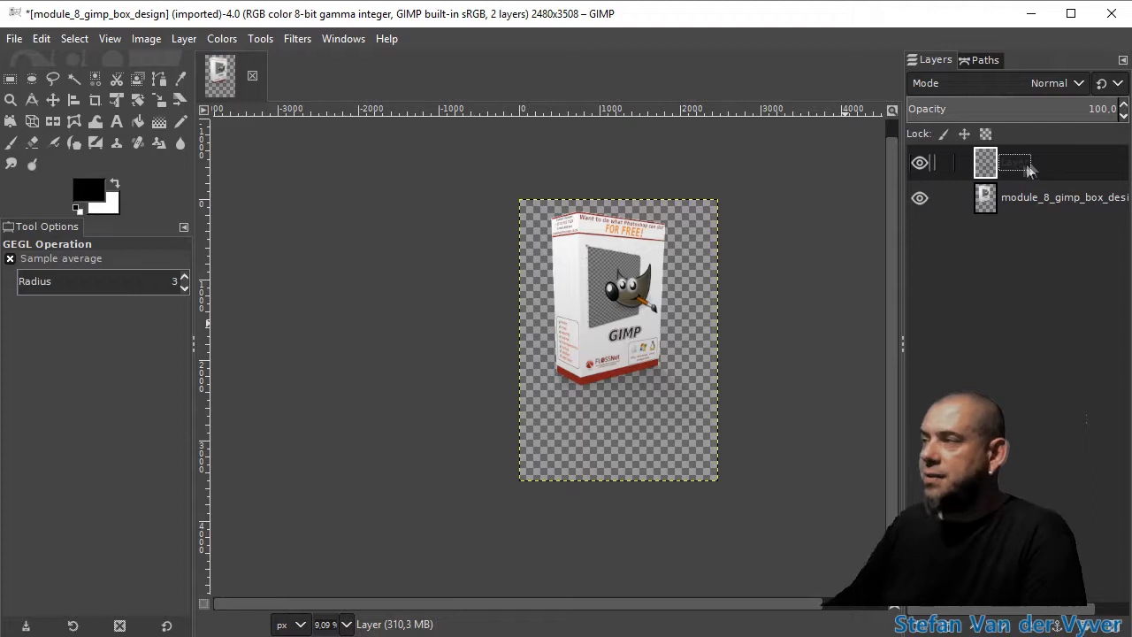
pyautogui.click(1027, 630)
pyautogui.click(1026, 630)
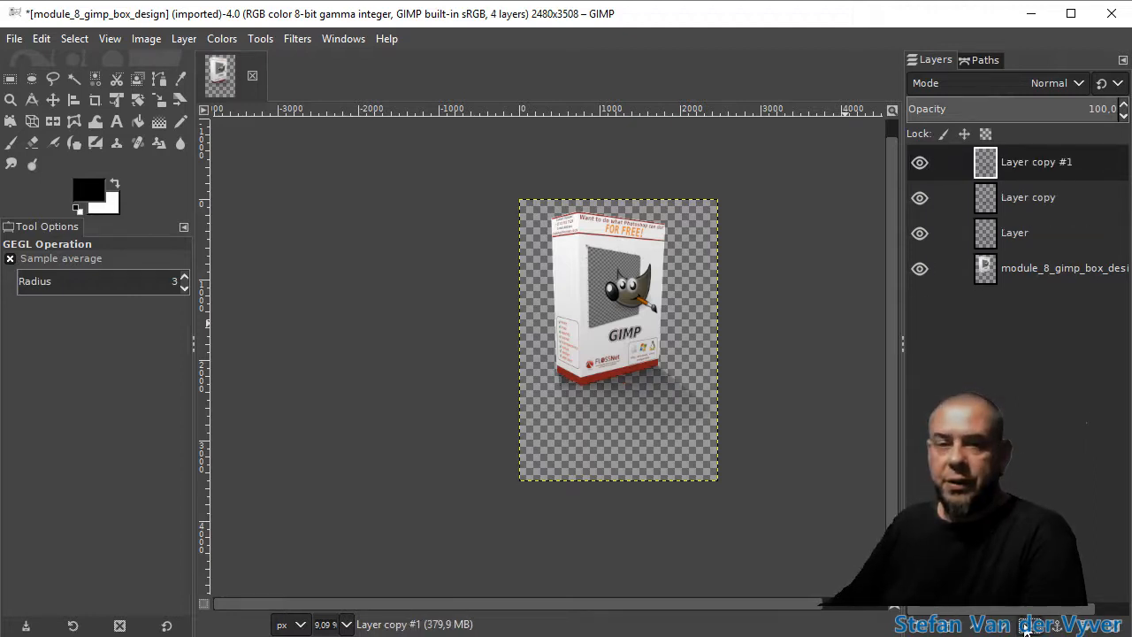
pyautogui.click(1026, 630)
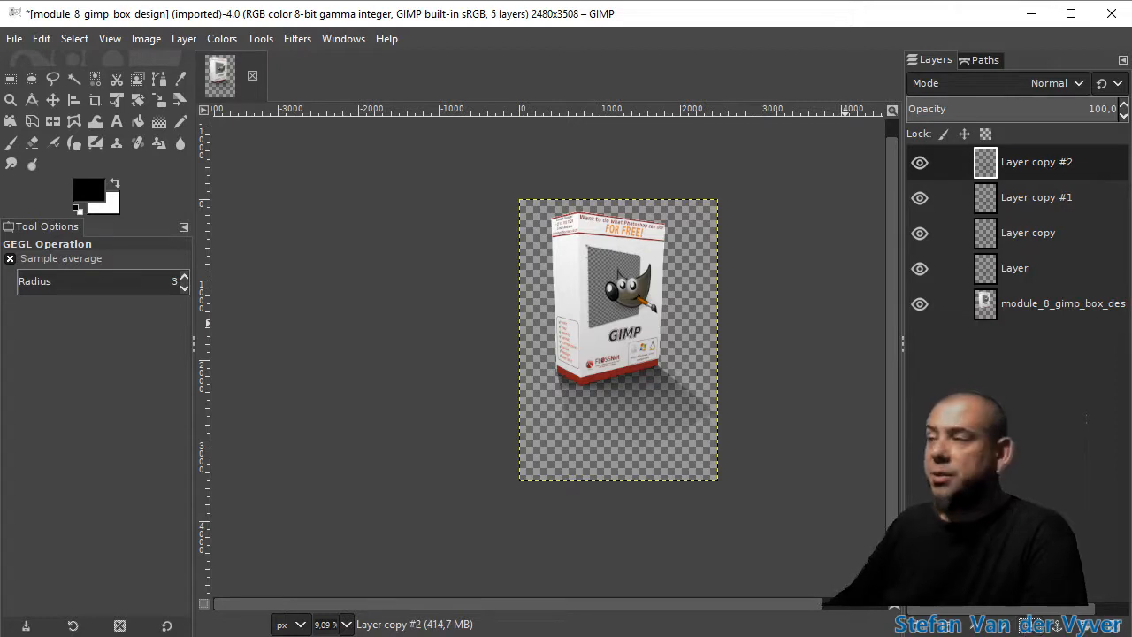
# Merge the three shadow copies down into the original shadow layer and lower its opacity to 49,6.
pyautogui.rightClick(1019, 164)
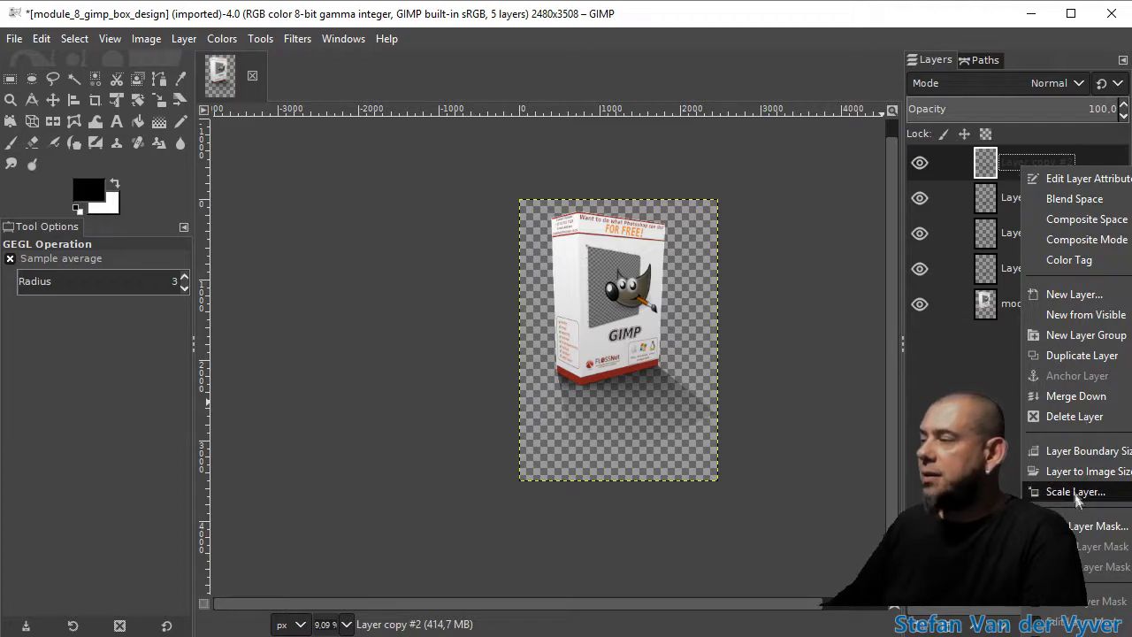
pyautogui.click(1079, 416)
pyautogui.rightClick(1009, 159)
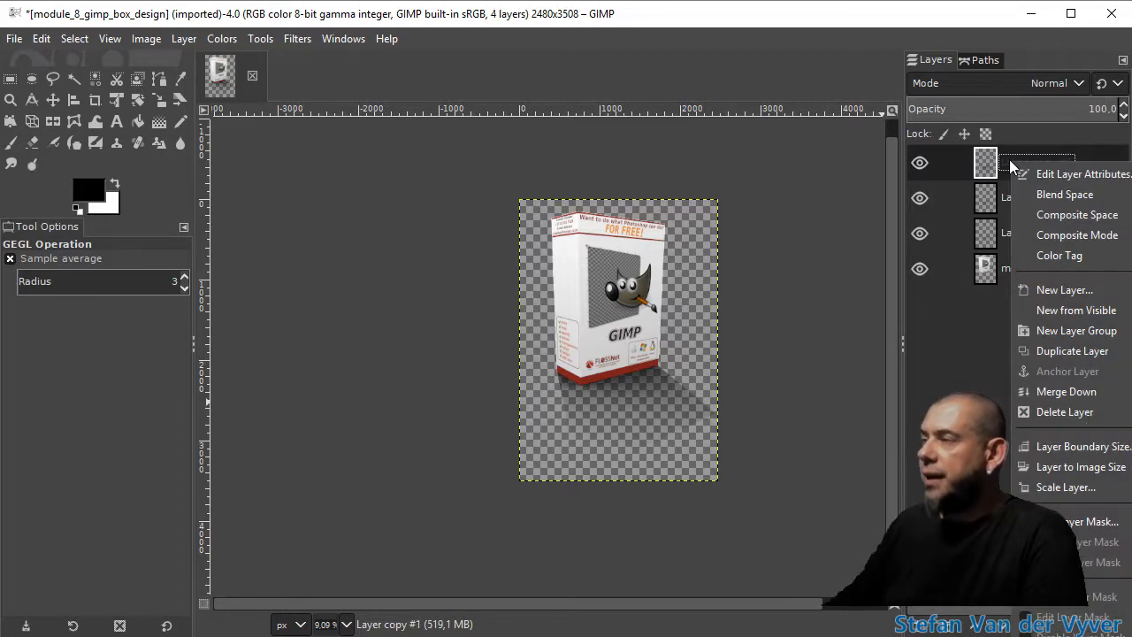
pyautogui.click(1067, 392)
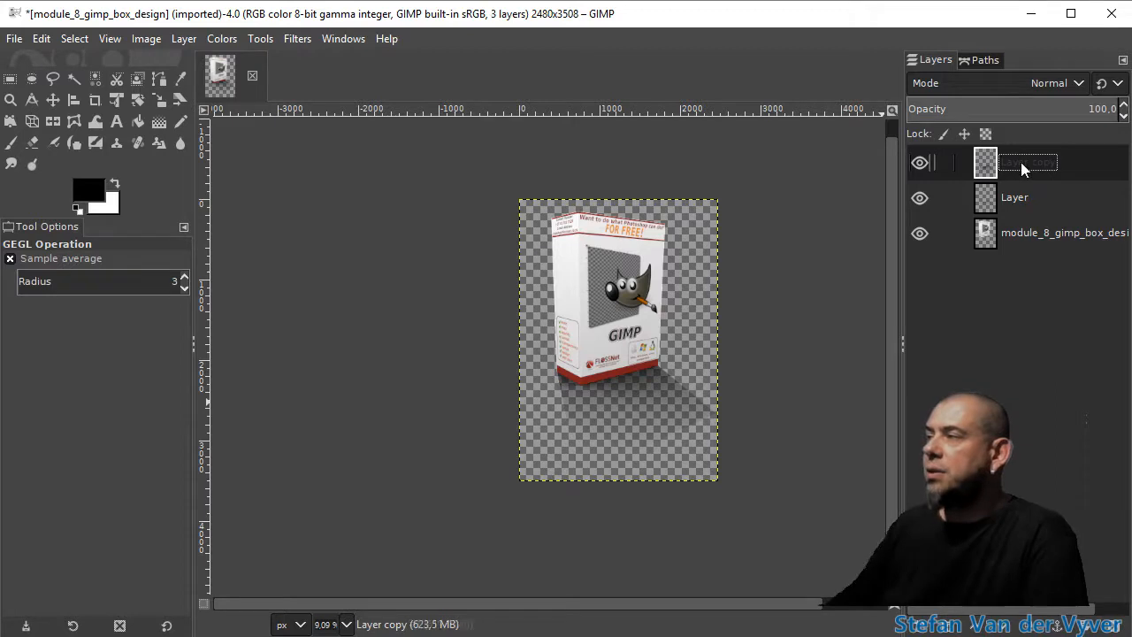
pyautogui.rightClick(1021, 162)
pyautogui.click(1078, 394)
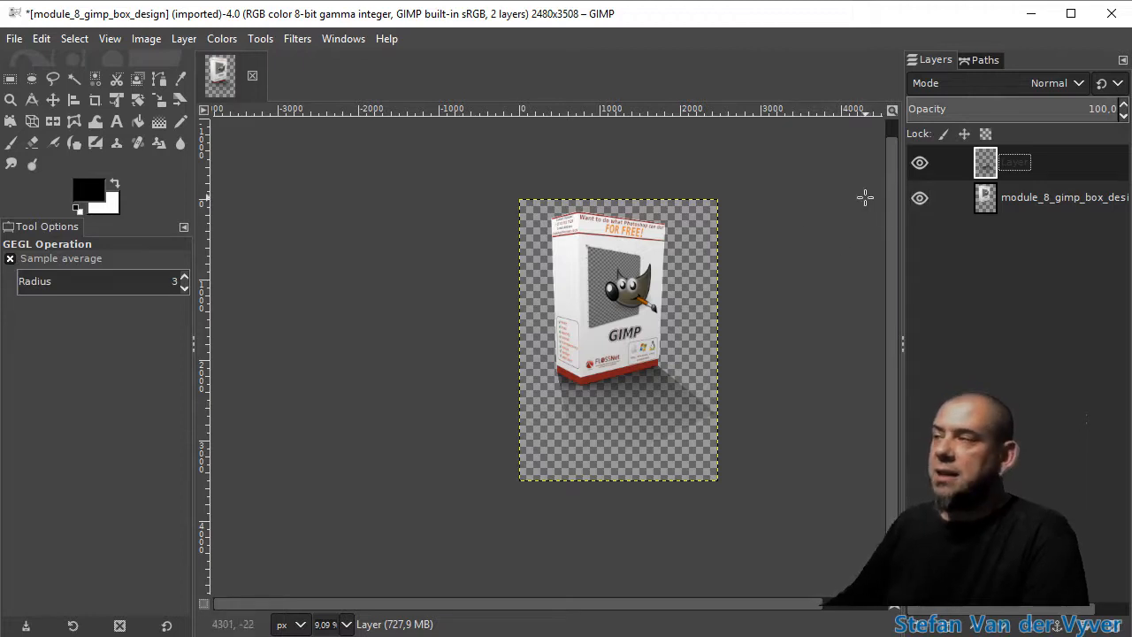
pyautogui.moveTo(1057, 108); pyautogui.dragTo(1012, 107)
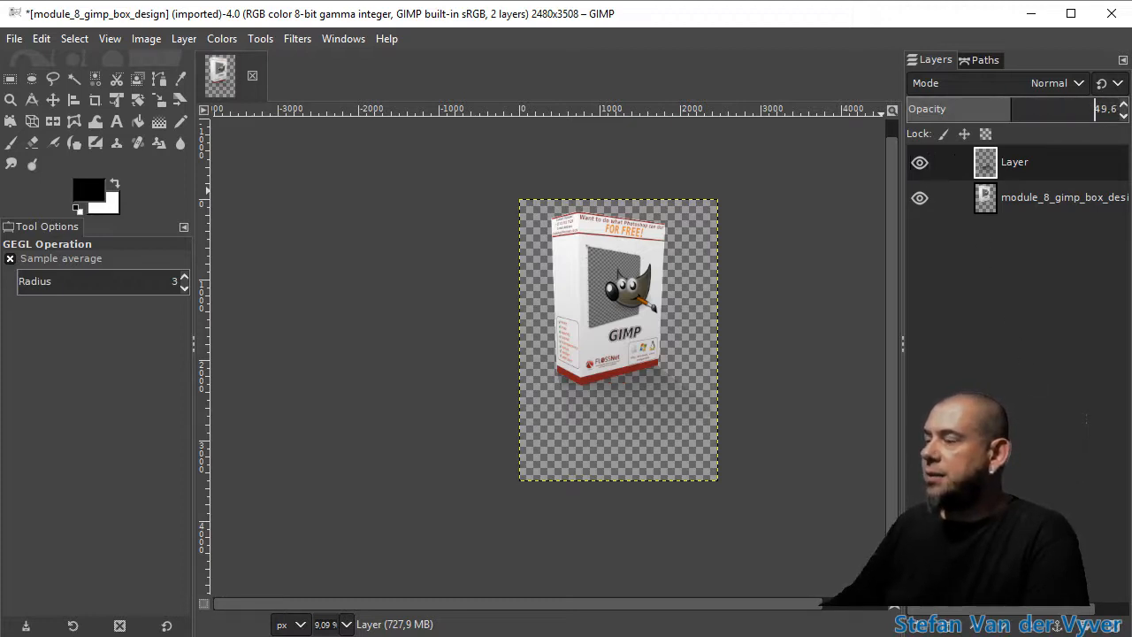
# Add a new layer beneath the box layer and fill it with white using Bucket Fill.
pyautogui.click(920, 627)
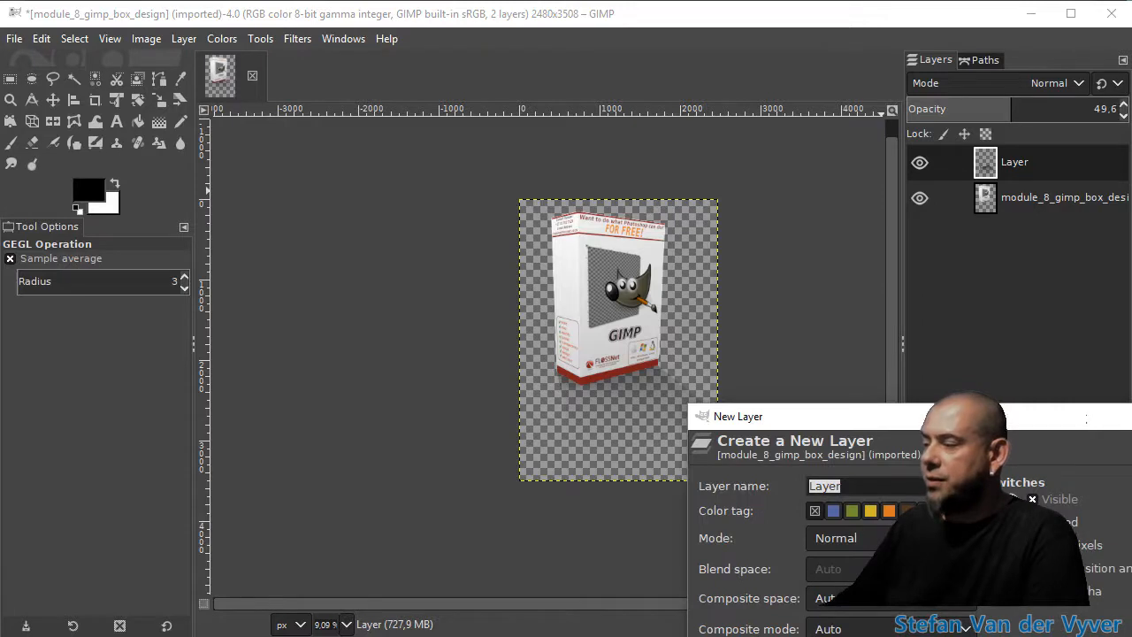
pyautogui.press('Return')
pyautogui.moveTo(1017, 162); pyautogui.dragTo(1018, 234)
pyautogui.click(115, 184)
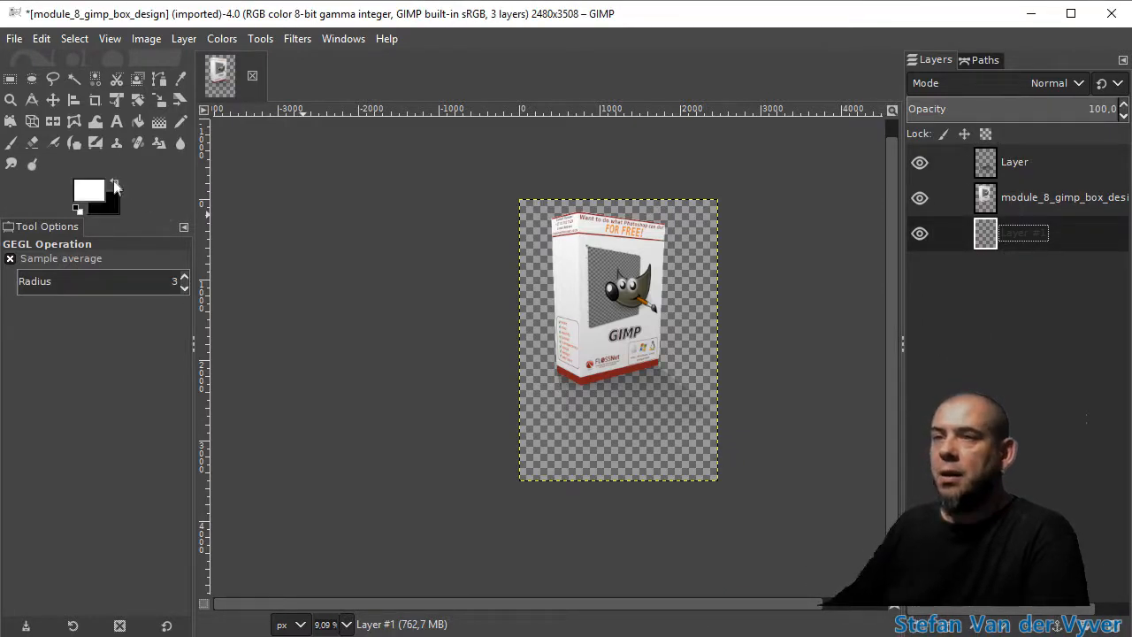
pyautogui.click(138, 122)
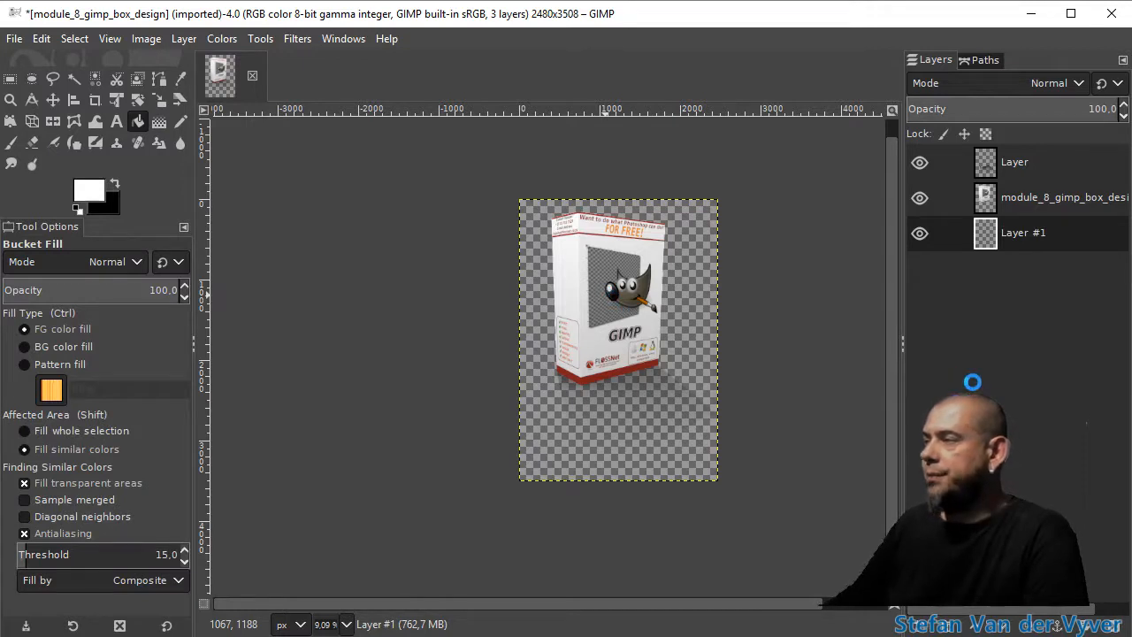
# Raise the opacity of the shadow layer to strengthen the shadow over the white background.
pyautogui.click(993, 166)
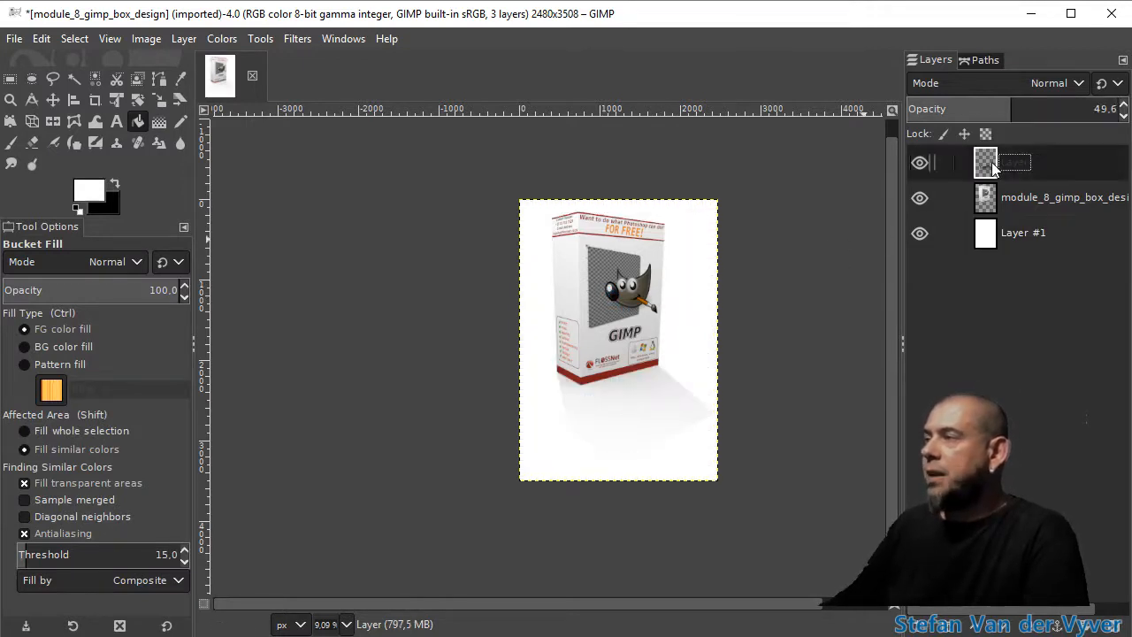
pyautogui.moveTo(1013, 109); pyautogui.dragTo(1096, 109)
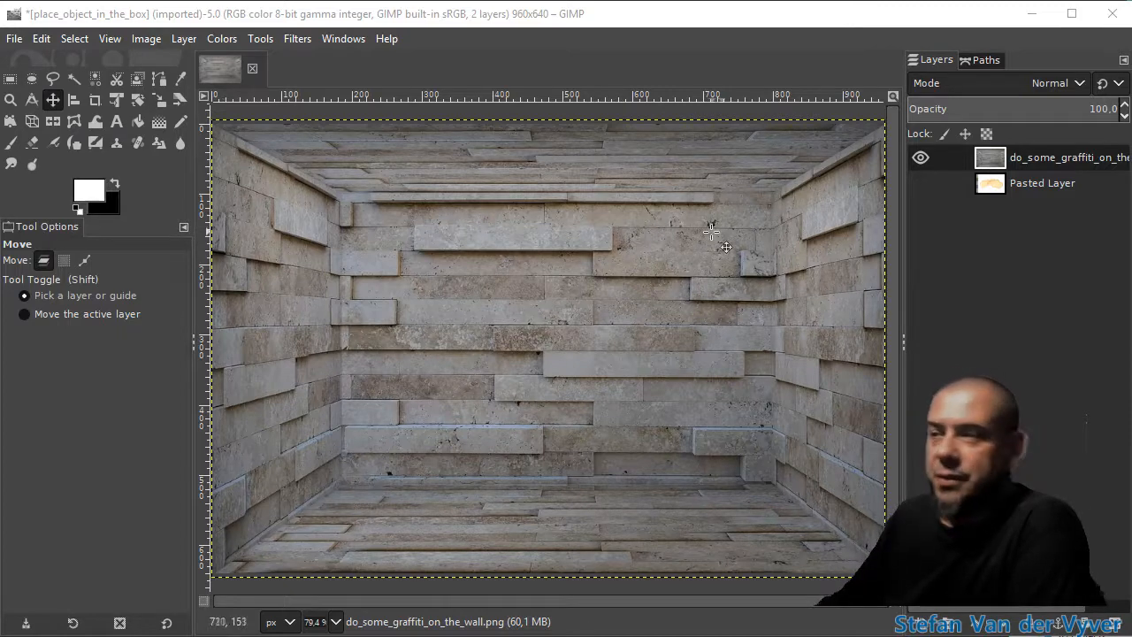
# Draw a text frame across the back wall of the stone room and enter GRAFFITI in white Viner Hand ITC.
pyautogui.click(547, 12)
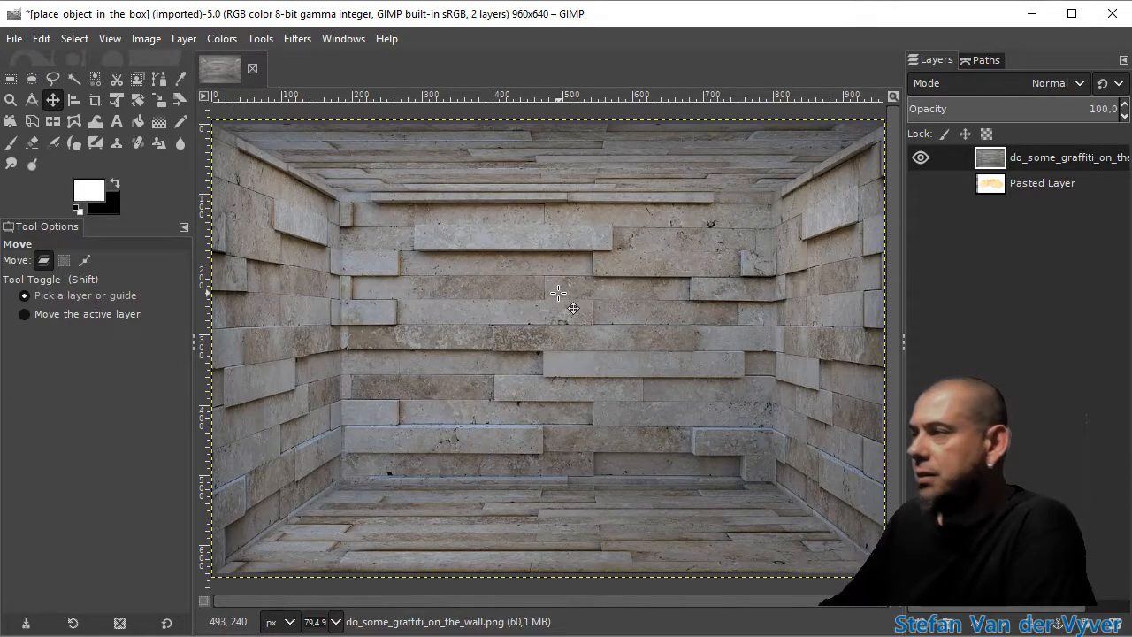
pyautogui.click(116, 122)
pyautogui.moveTo(343, 262); pyautogui.dragTo(776, 446)
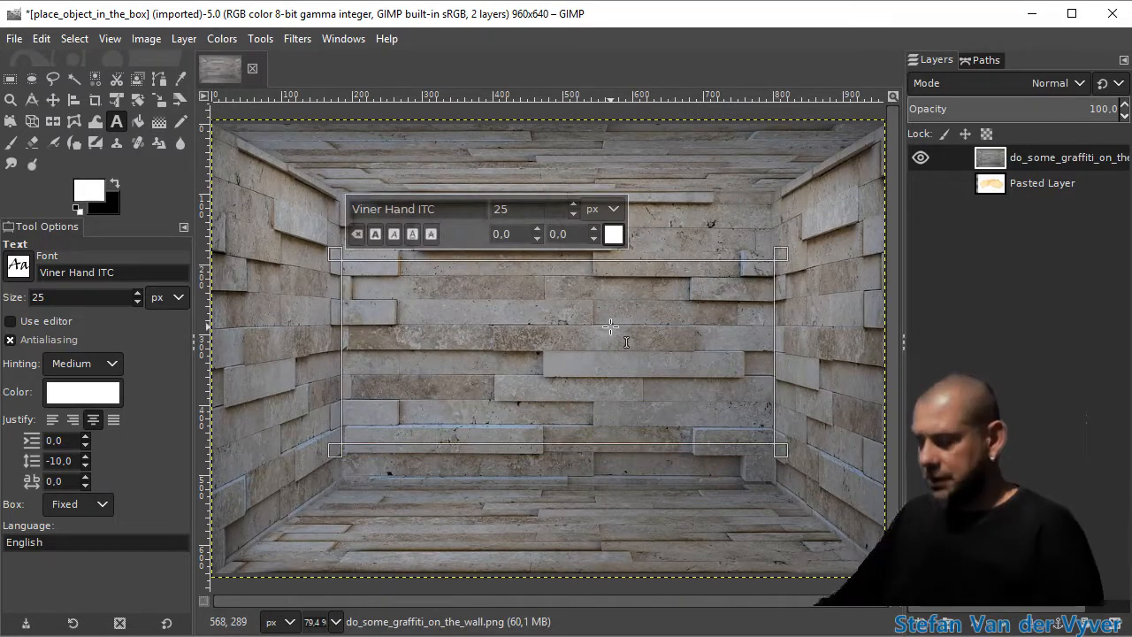
pyautogui.write('GRAFFITI')
# Set the size of the GRAFFITI text to 129 px and move the text slightly lower on the back wall.
pyautogui.hotkey('ctrl', 'a')
pyautogui.write('196')
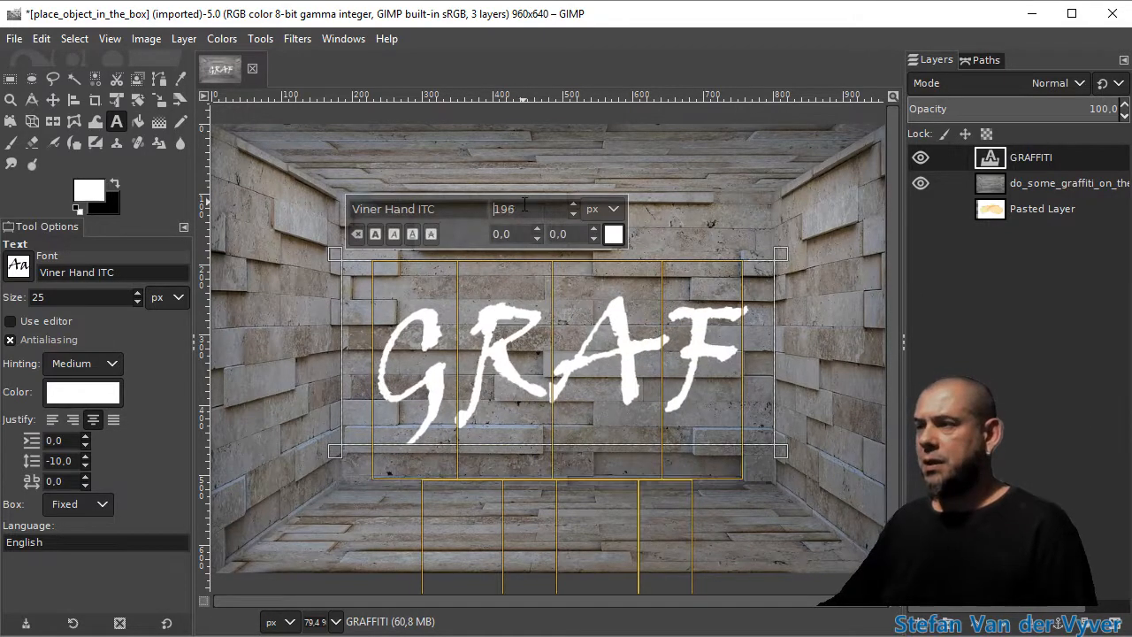
pyautogui.scroll(-20, 525, 205)
pyautogui.scroll(-20, 524, 207)
pyautogui.scroll(-14, 524, 210)
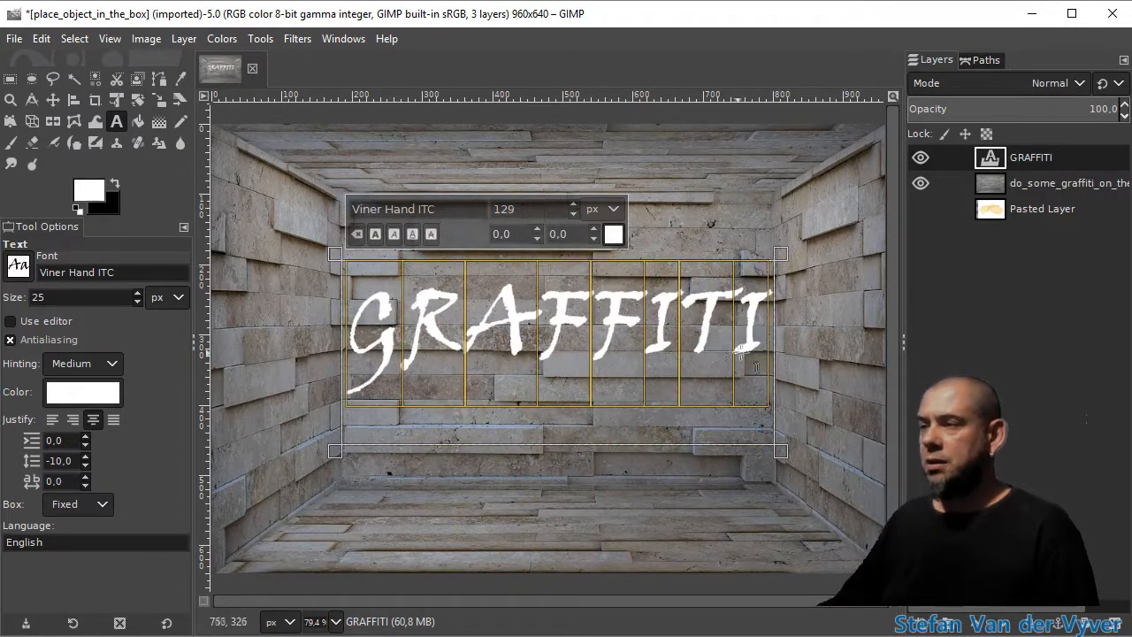
pyautogui.press('Escape')
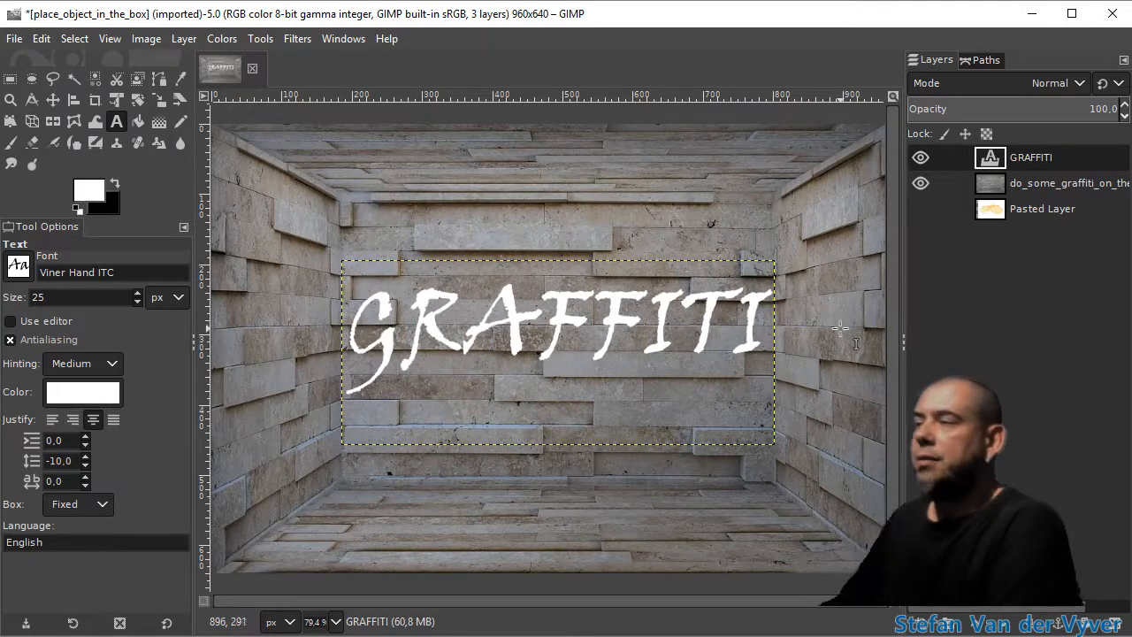
pyautogui.press('m')
pyautogui.moveTo(625, 315)
pyautogui.mouseDown()
pyautogui.moveTo(628, 347)
pyautogui.moveTo(630, 334)
pyautogui.mouseUp()
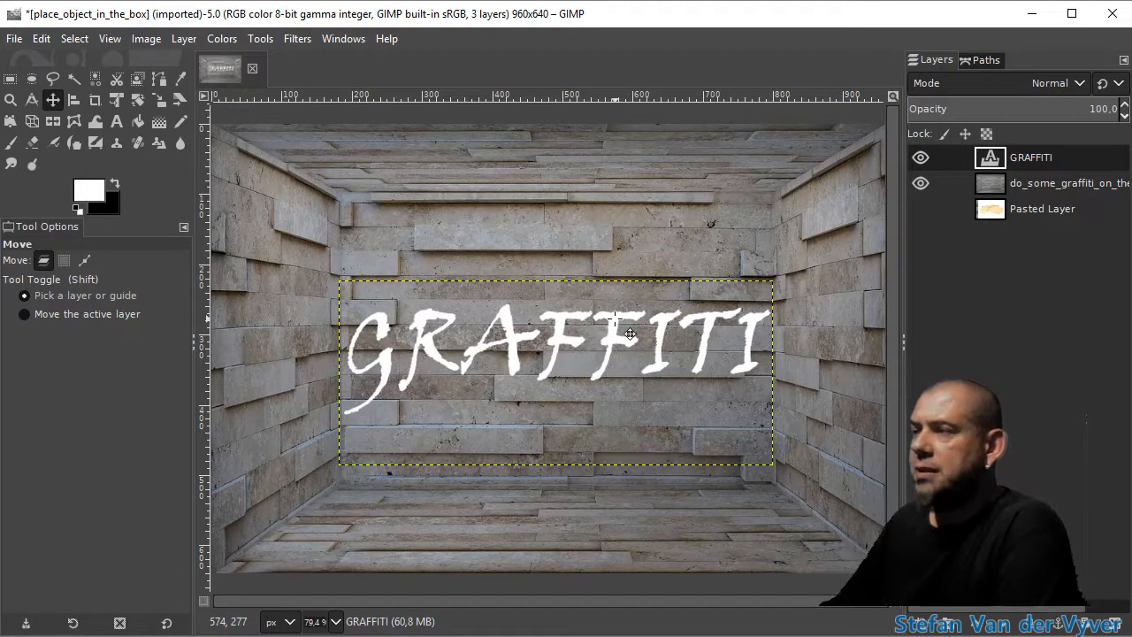
# Create a selection from the alpha of the GRAFFITI text layer and grow it by 4 px.
pyautogui.rightClick(1026, 159)
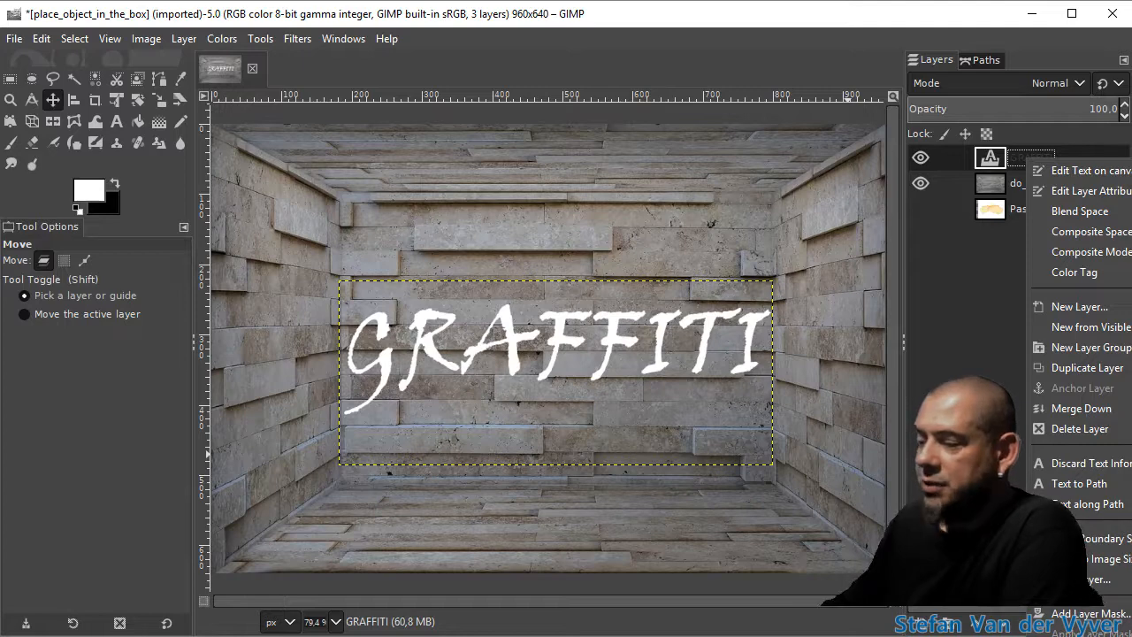
pyautogui.click(1088, 635)
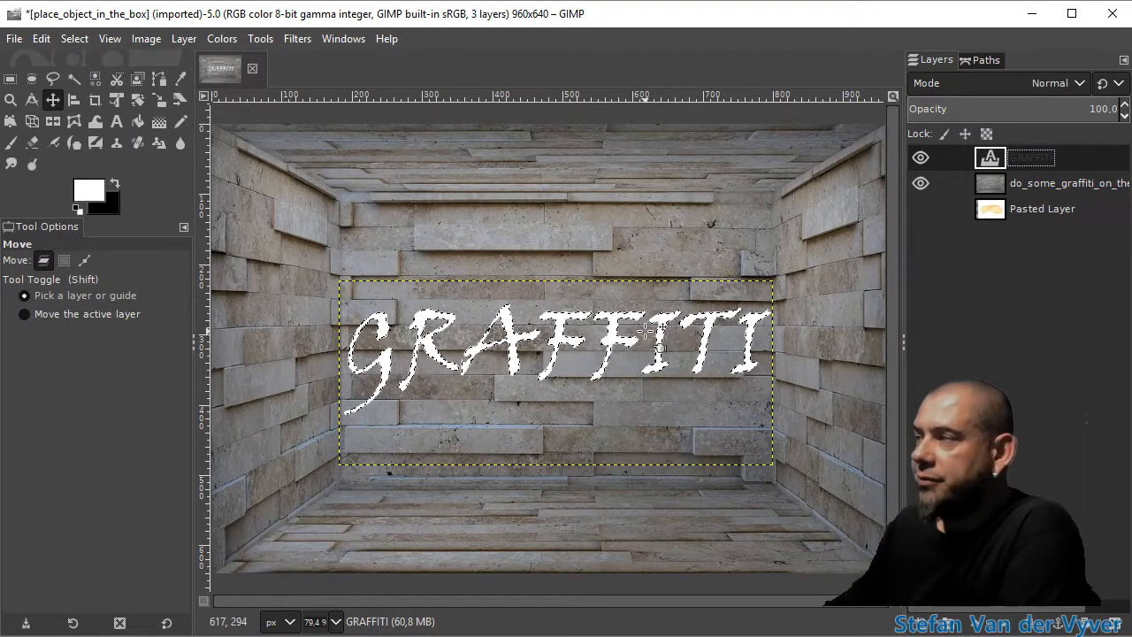
pyautogui.click(75, 38)
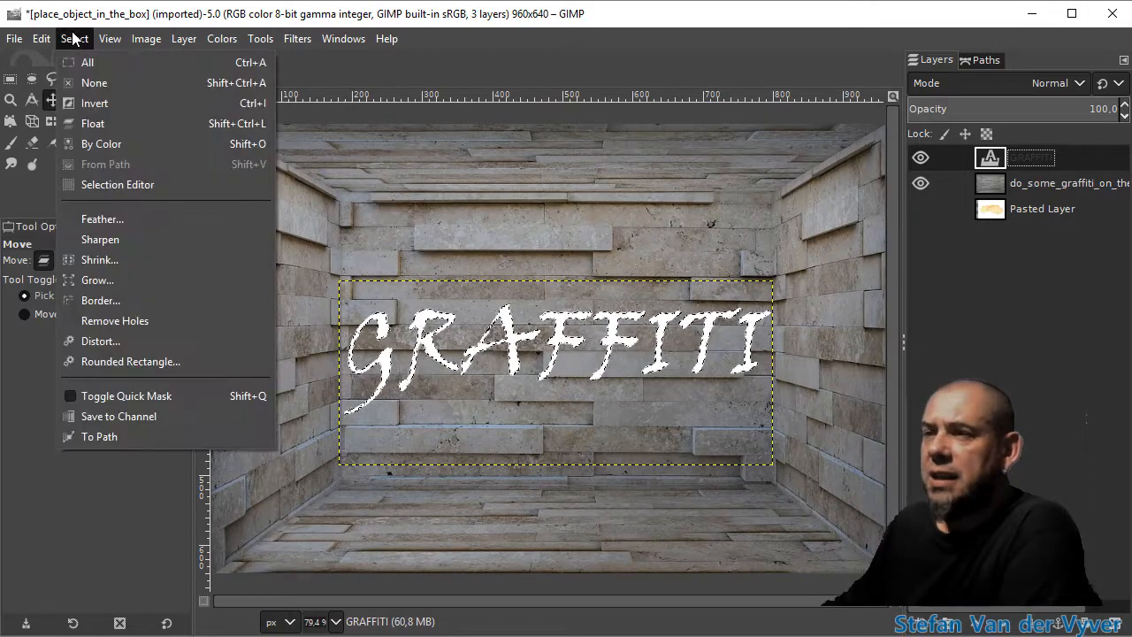
pyautogui.click(98, 280)
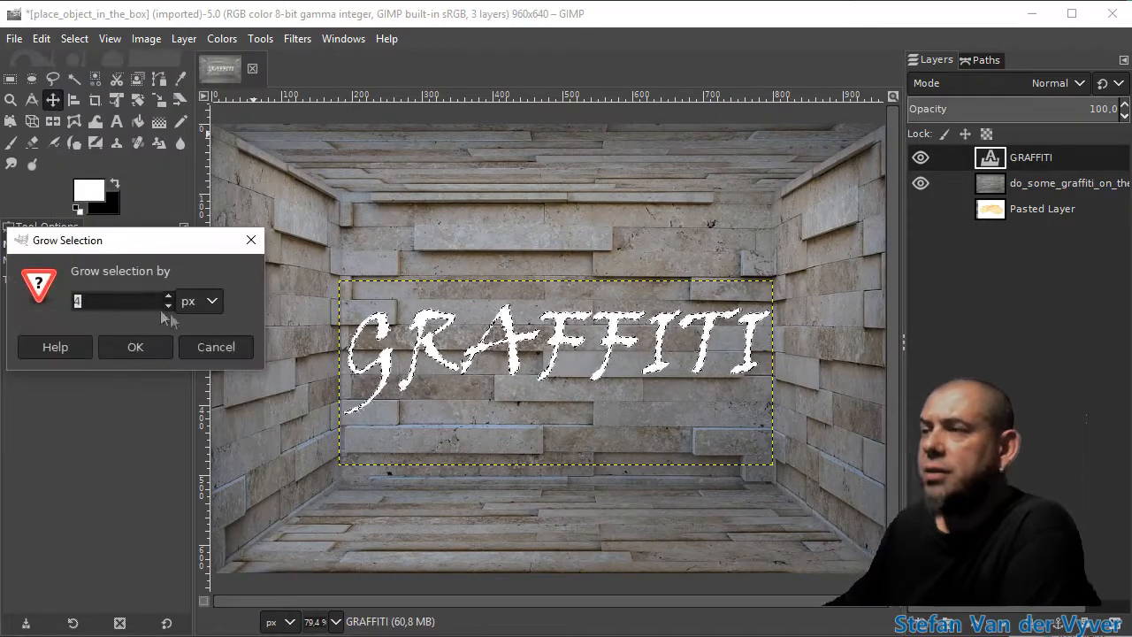
pyautogui.click(133, 345)
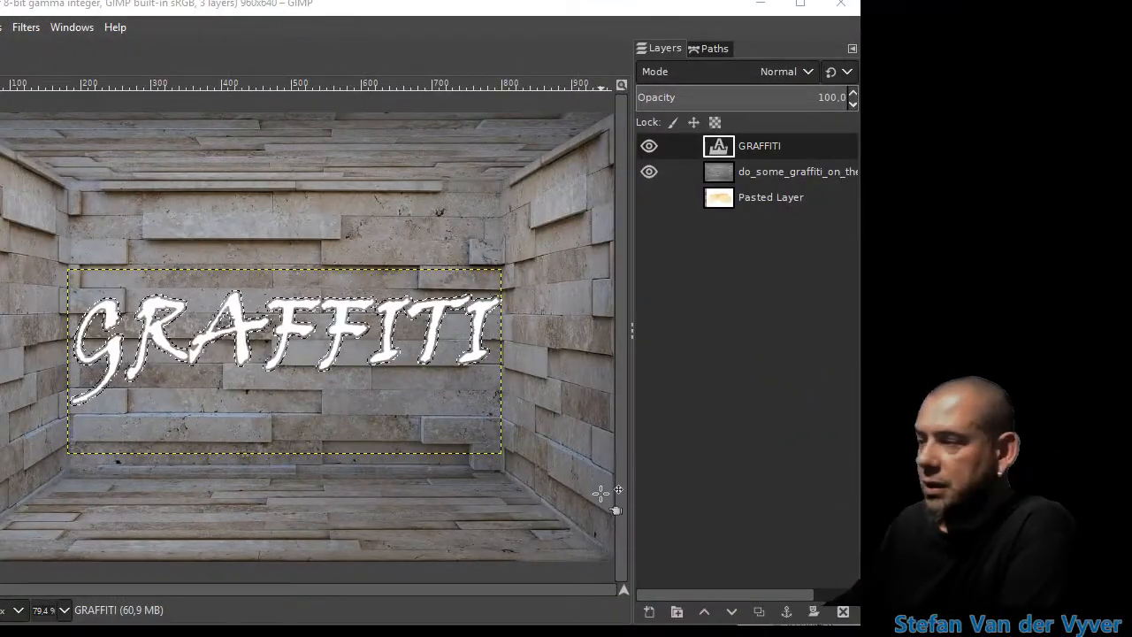
# Add a 960 x 640 px layer filled with transparency and fill the grown text selection on it with white.
pyautogui.click(649, 612)
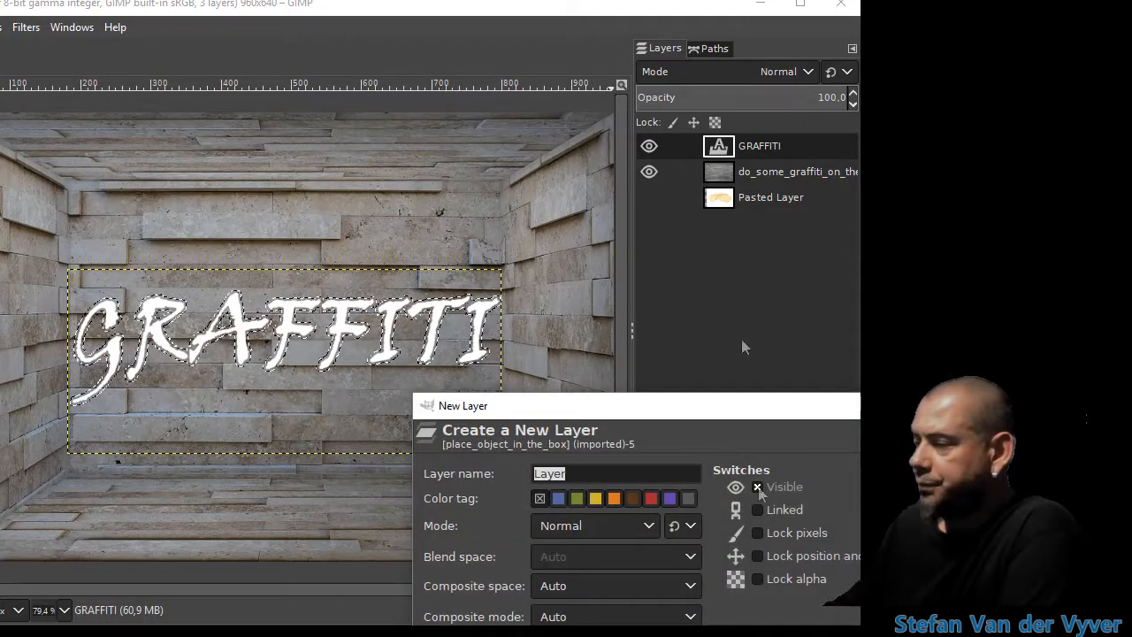
pyautogui.moveTo(647, 419); pyautogui.dragTo(305, 109)
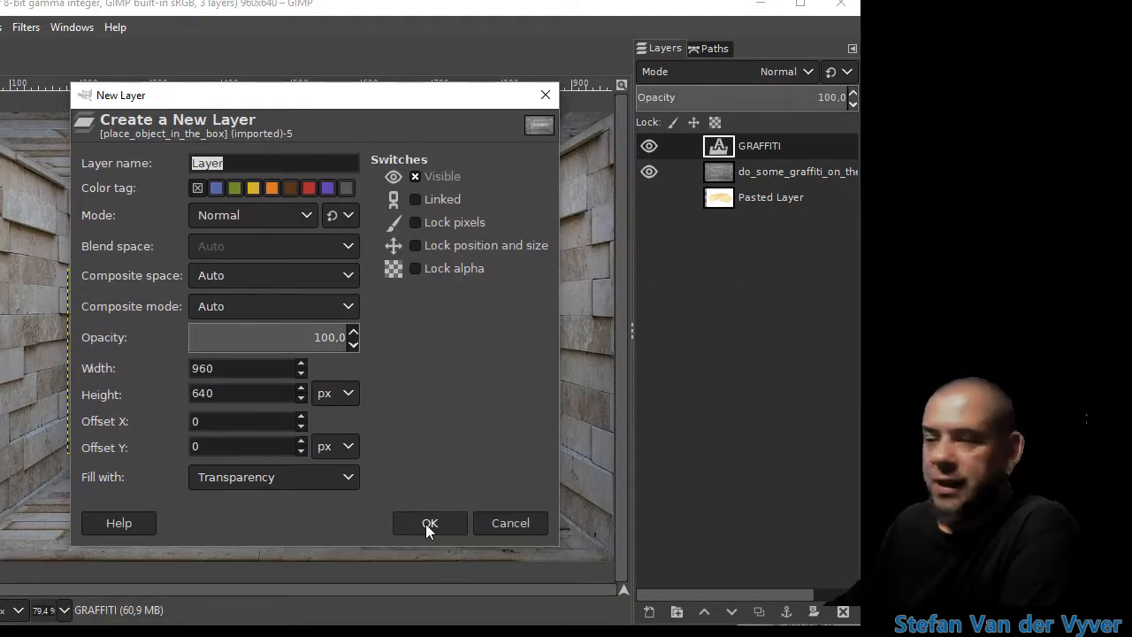
pyautogui.click(215, 469)
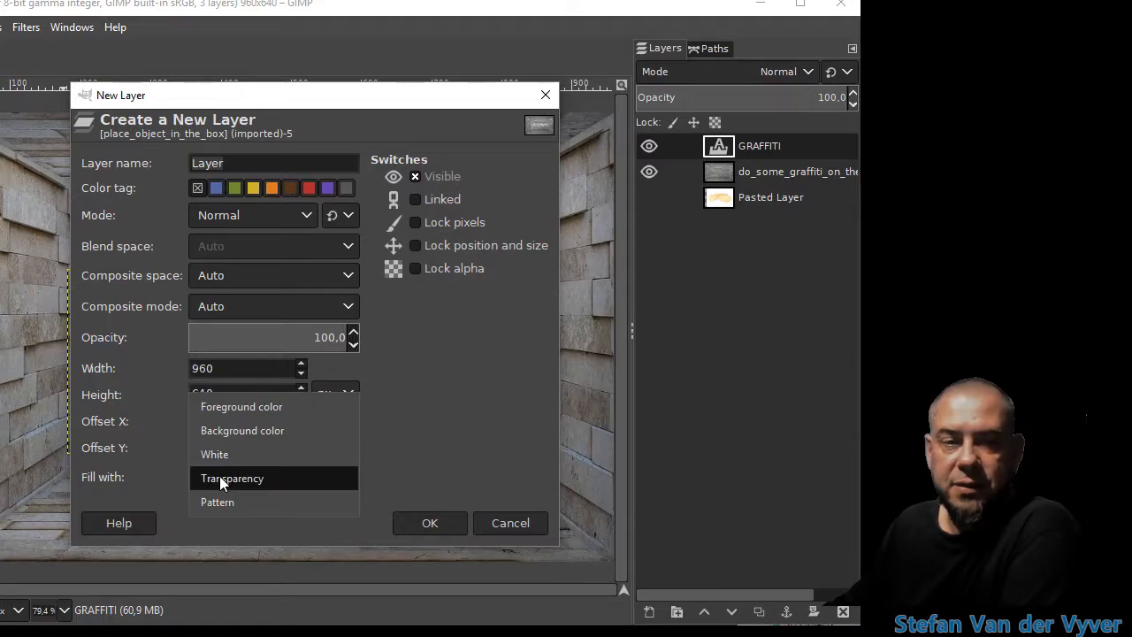
pyautogui.click(221, 476)
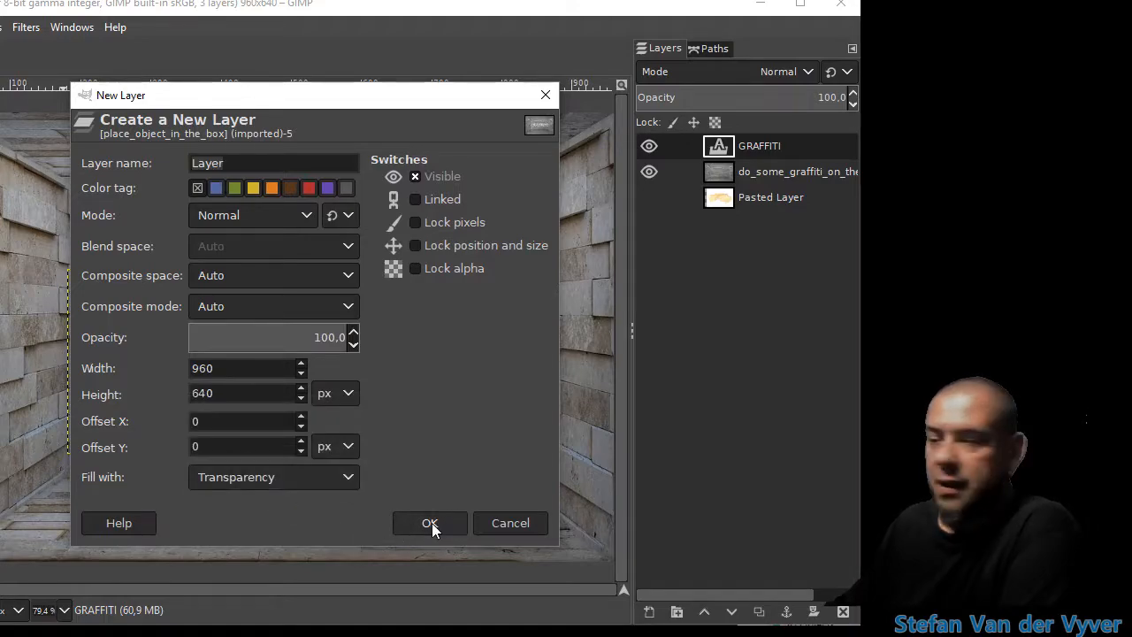
pyautogui.click(430, 522)
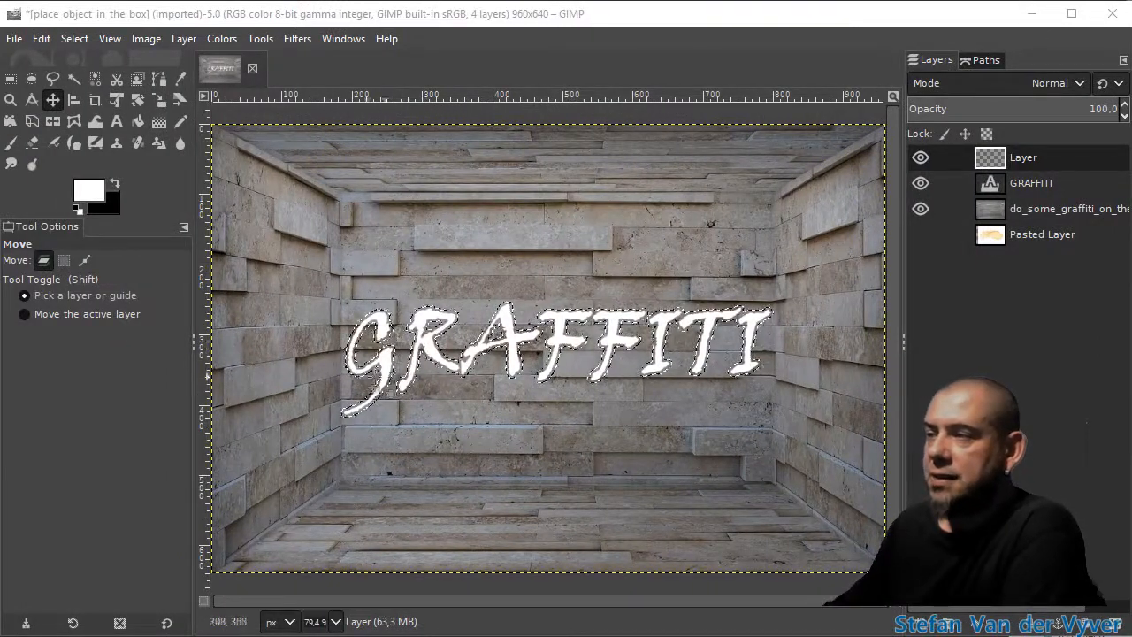
pyautogui.click(137, 121)
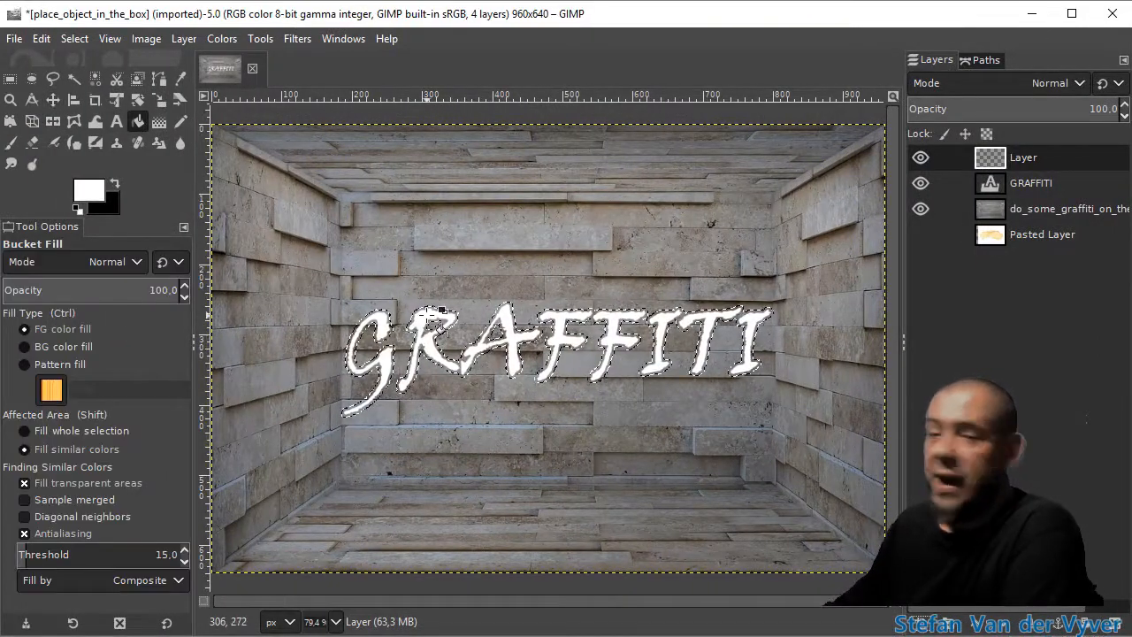
pyautogui.click(431, 311)
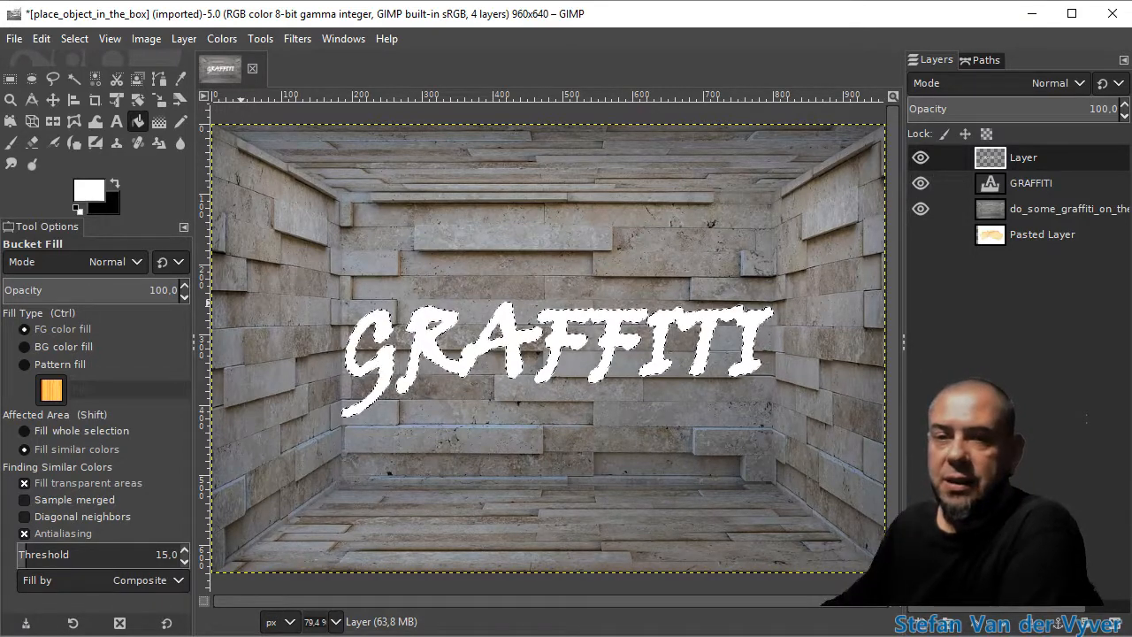
# Move the GRAFFITI text layer above the white outline layer and clear the selection.
pyautogui.doubleClick(1034, 184)
pyautogui.moveTo(1037, 184); pyautogui.dragTo(1033, 149)
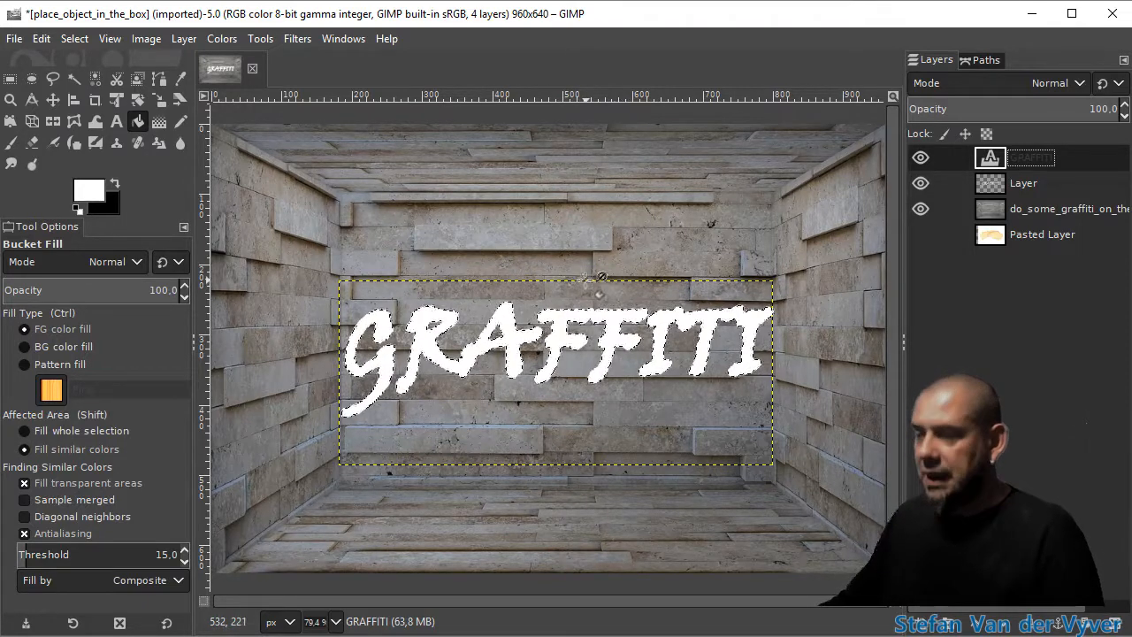
pyautogui.press('r')
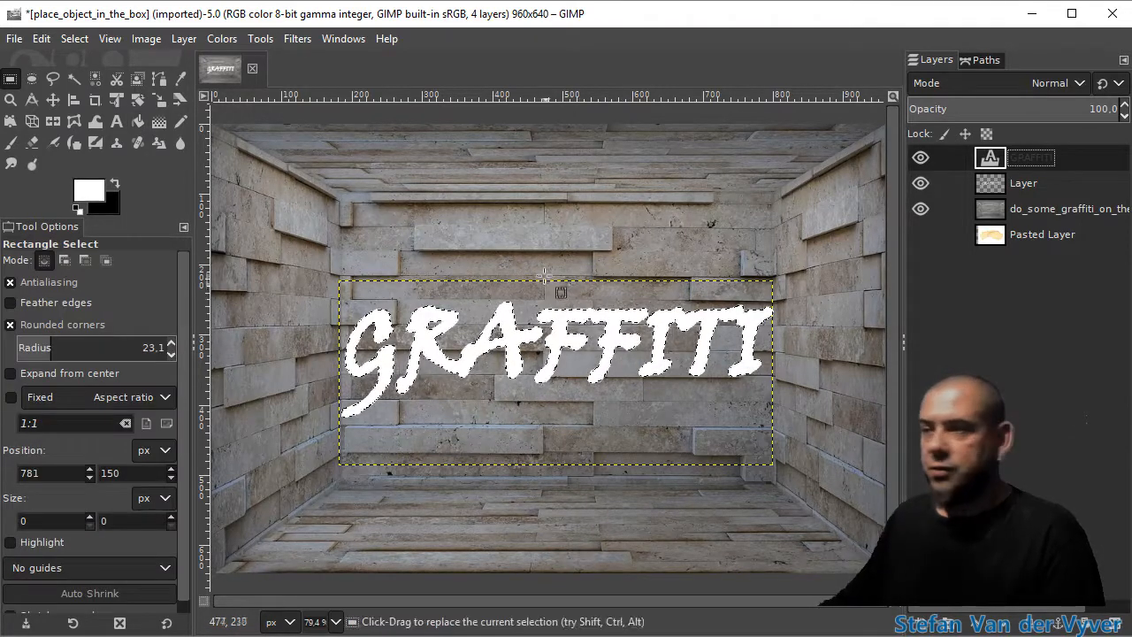
pyautogui.click(544, 263)
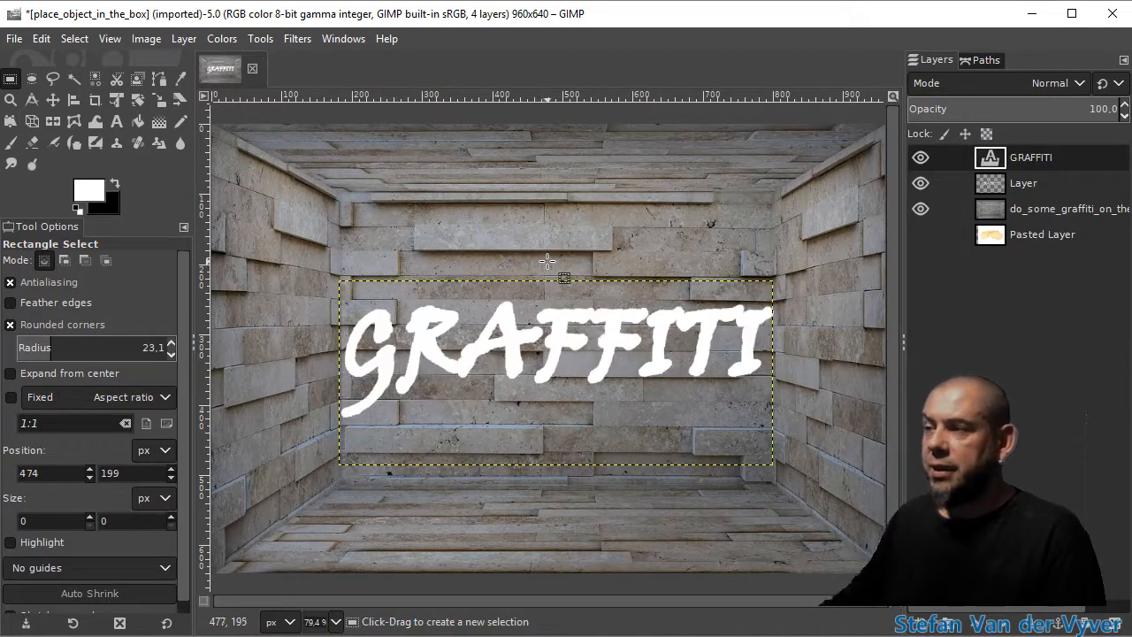
# Recolour all of the GRAFFITI text from the text layer orange-red, leaving the white outline around it.
pyautogui.press('t')
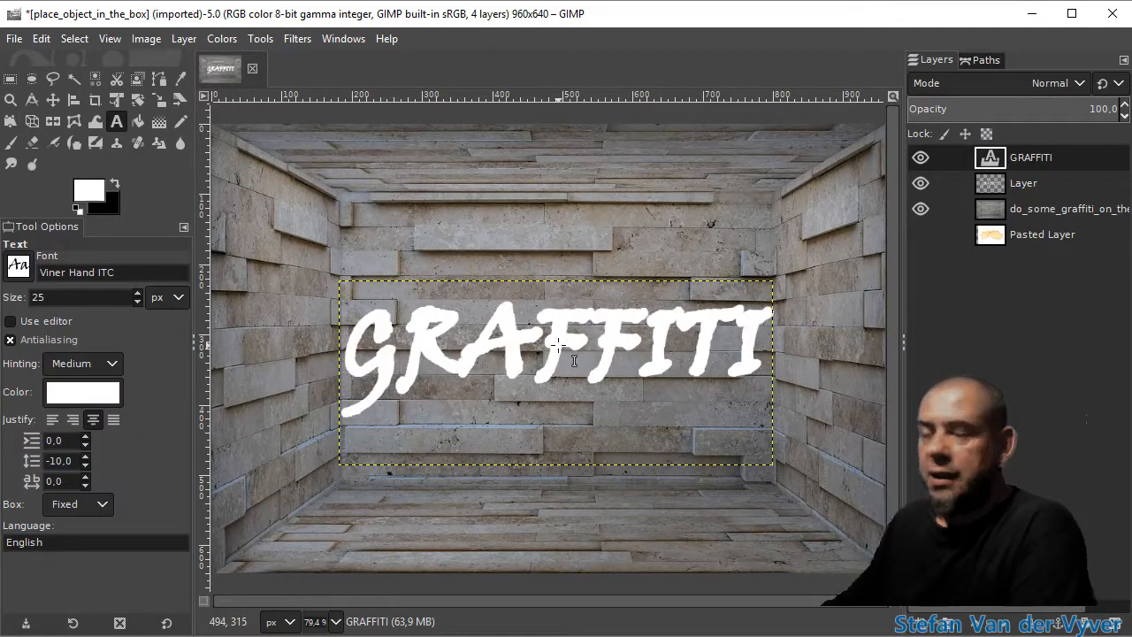
pyautogui.click(556, 343)
pyautogui.hotkey('ctrl', 'a')
pyautogui.click(610, 255)
pyautogui.click(674, 343)
pyautogui.click(678, 404)
pyautogui.press('Escape')
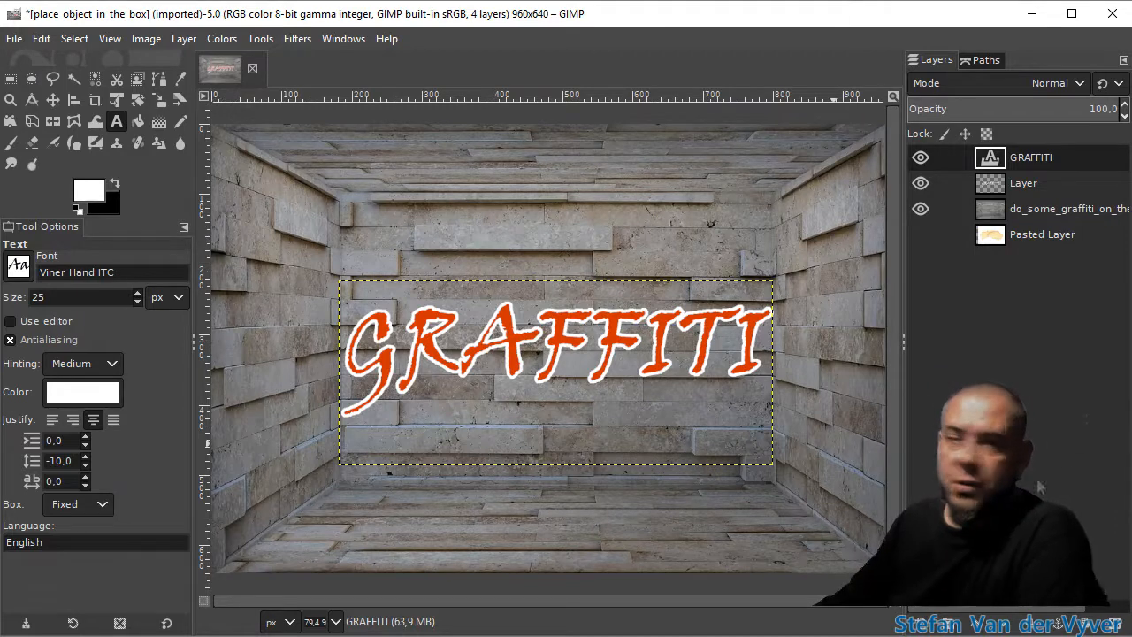
# Merge the GRAFFITI text layer down onto the white outline layer beneath it.
pyautogui.doubleClick(1024, 159)
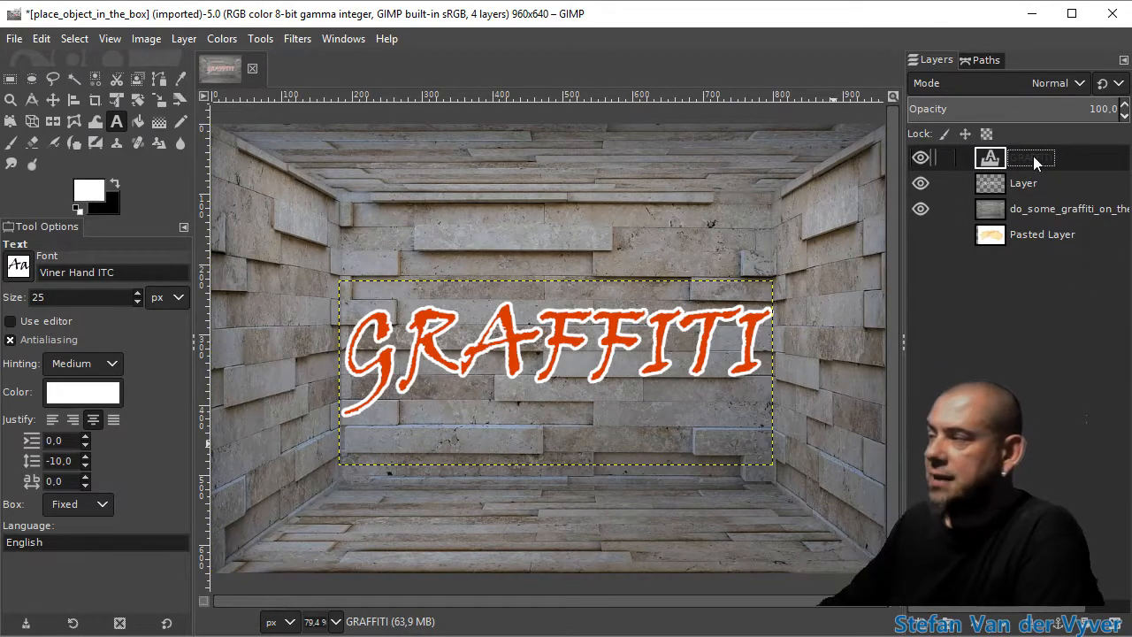
pyautogui.click(1041, 189)
pyautogui.click(1029, 163)
pyautogui.click(1029, 187)
pyautogui.click(1026, 163)
pyautogui.click(1025, 184)
pyautogui.click(1023, 162)
pyautogui.click(1024, 161)
pyautogui.rightClick(1019, 158)
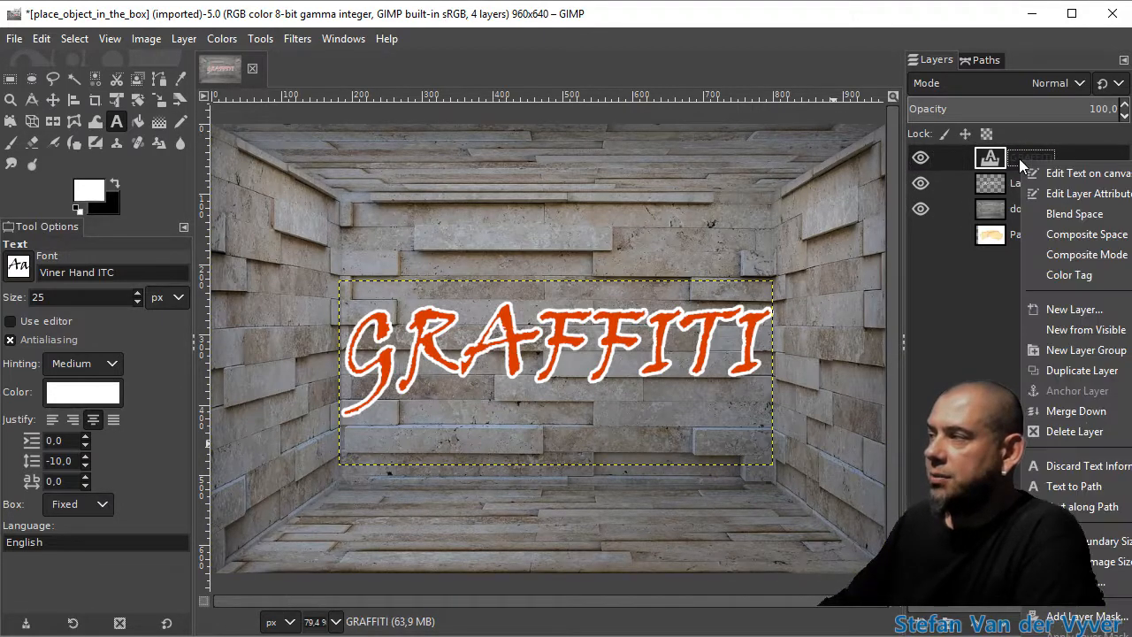
pyautogui.click(1078, 412)
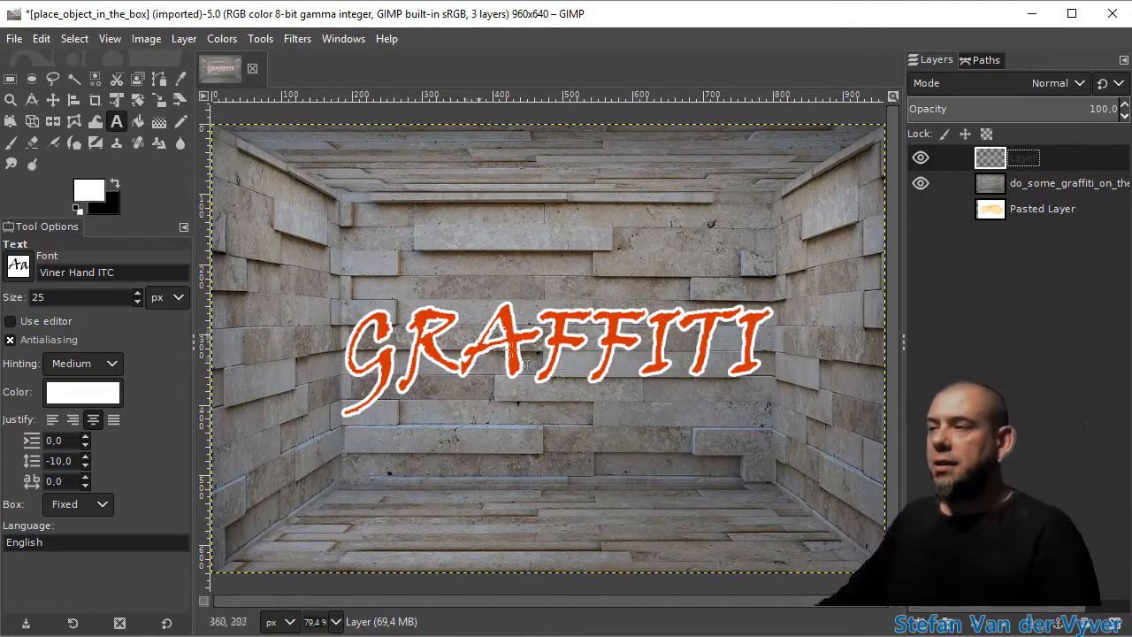
# Start a Unified Transform on the merged text layer and pull its two left corners outward so the lettering gets taller on that side.
pyautogui.hotkey('shift', 't')
pyautogui.click(543, 343)
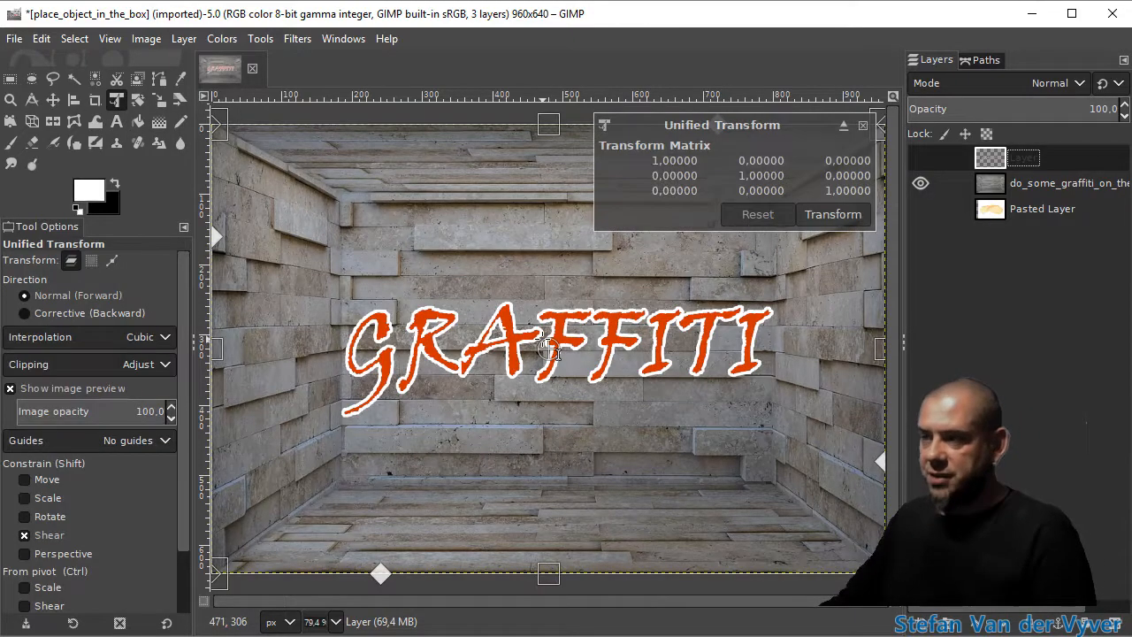
pyautogui.scroll(-2, 457, 392)
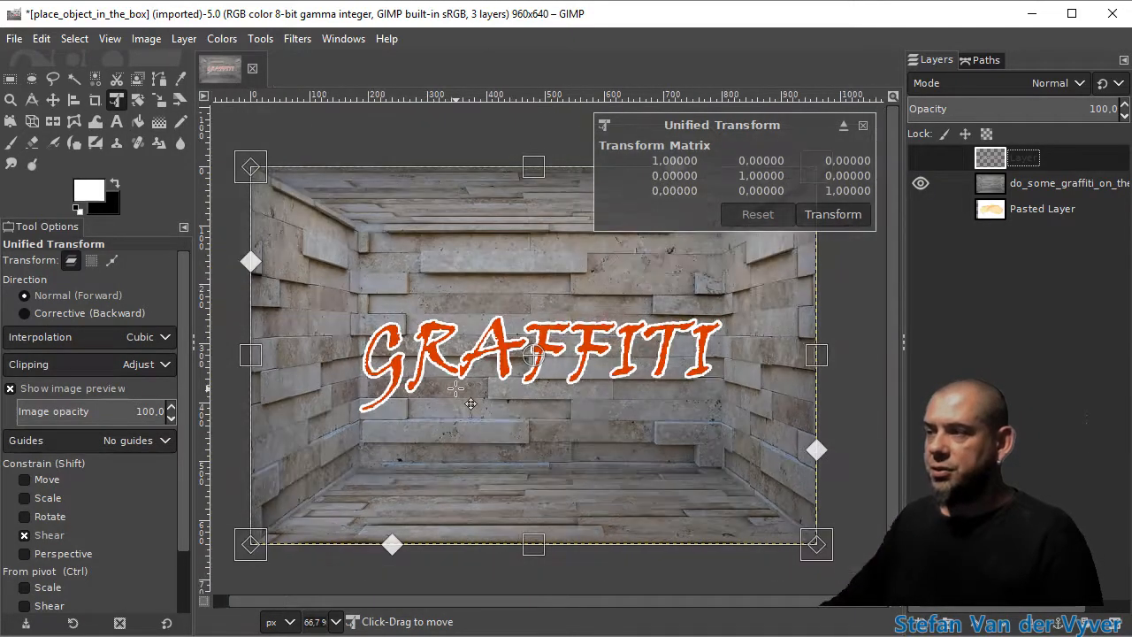
pyautogui.moveTo(300, 217); pyautogui.dragTo(282, 134)
pyautogui.moveTo(293, 531); pyautogui.dragTo(229, 604)
pyautogui.moveTo(286, 144); pyautogui.dragTo(298, 188)
pyautogui.moveTo(236, 588); pyautogui.dragTo(265, 578)
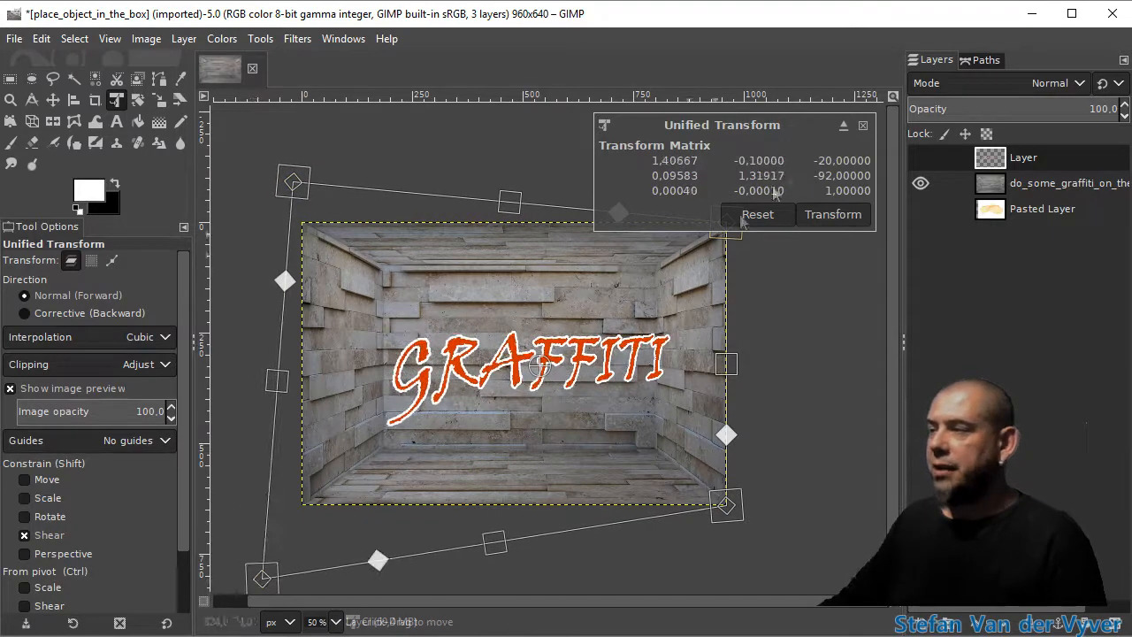
# Refine the perspective of the lettering by adjusting the lower-left corner inward, and apply the transform.
pyautogui.moveTo(758, 340); pyautogui.dragTo(660, 409)
pyautogui.moveTo(629, 310); pyautogui.dragTo(606, 279)
pyautogui.moveTo(521, 424); pyautogui.dragTo(639, 324)
pyautogui.moveTo(270, 562); pyautogui.dragTo(294, 560)
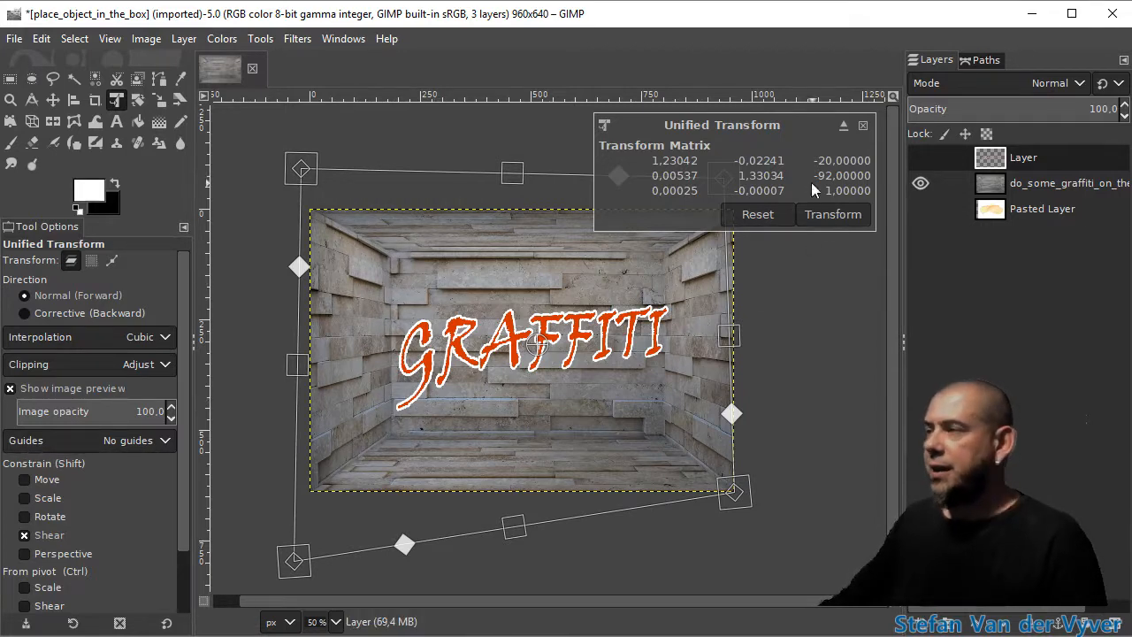
pyautogui.click(828, 214)
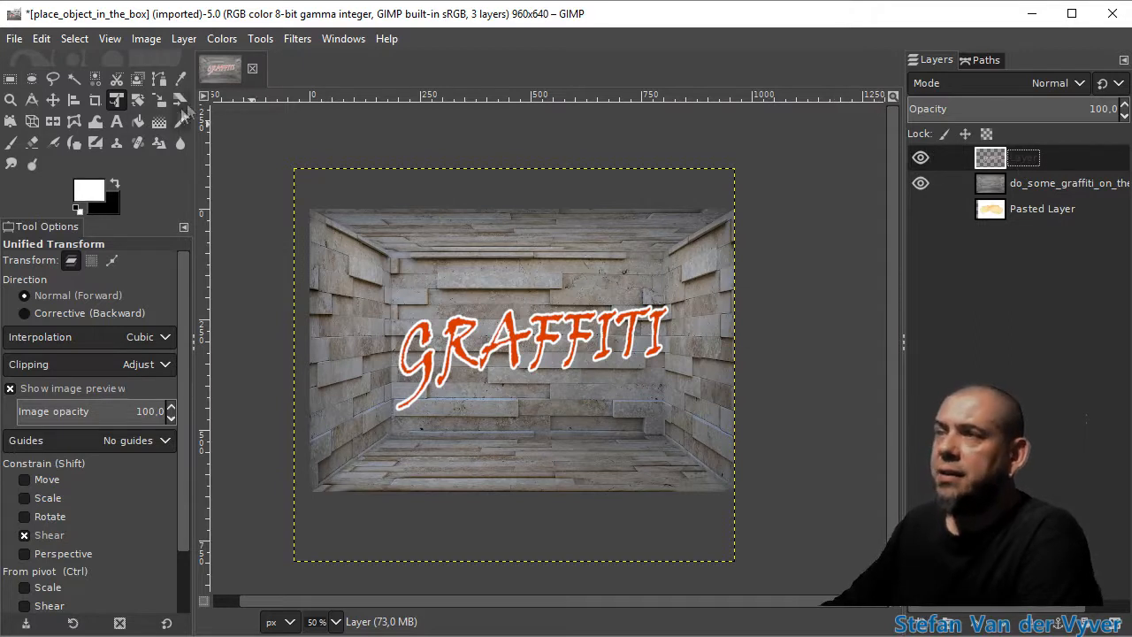
pyautogui.click(297, 40)
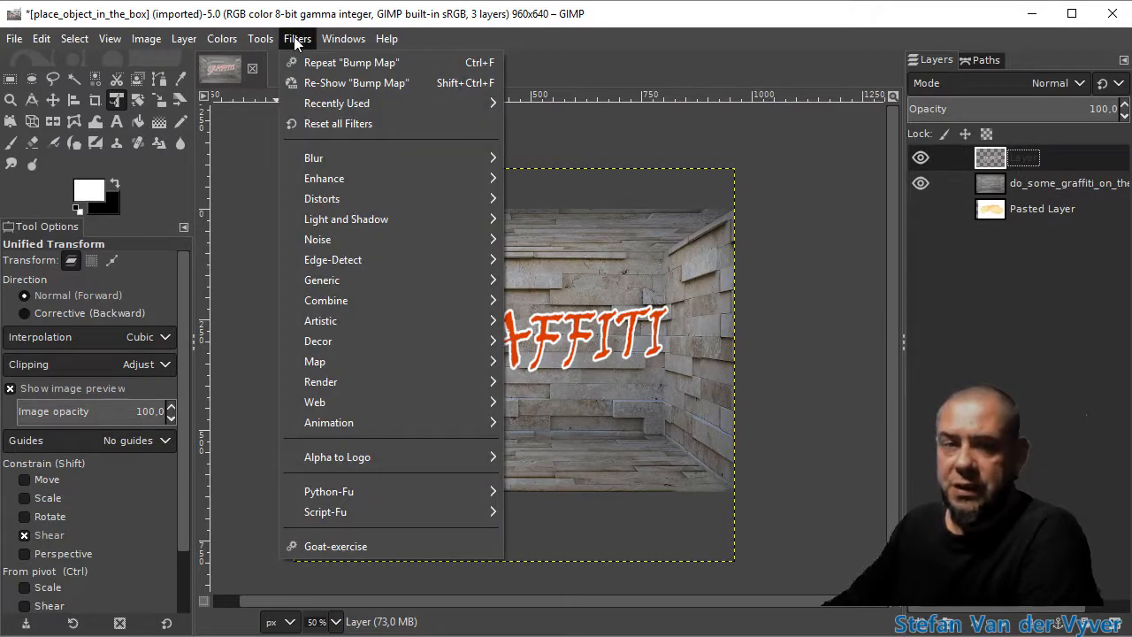
pyautogui.moveTo(360, 361)
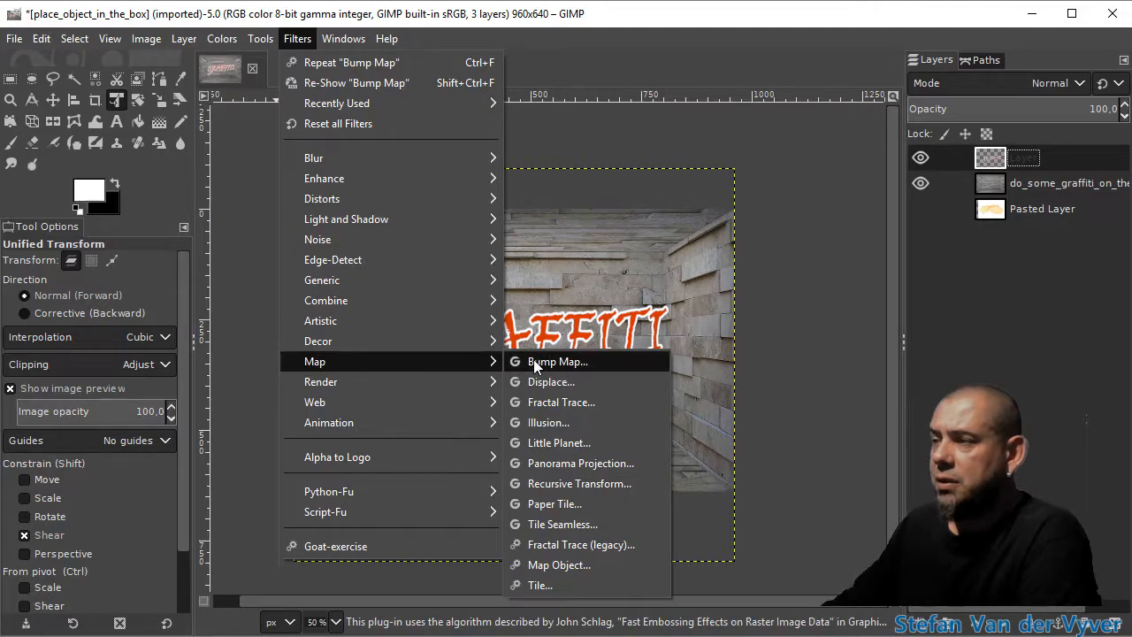
pyautogui.click(531, 359)
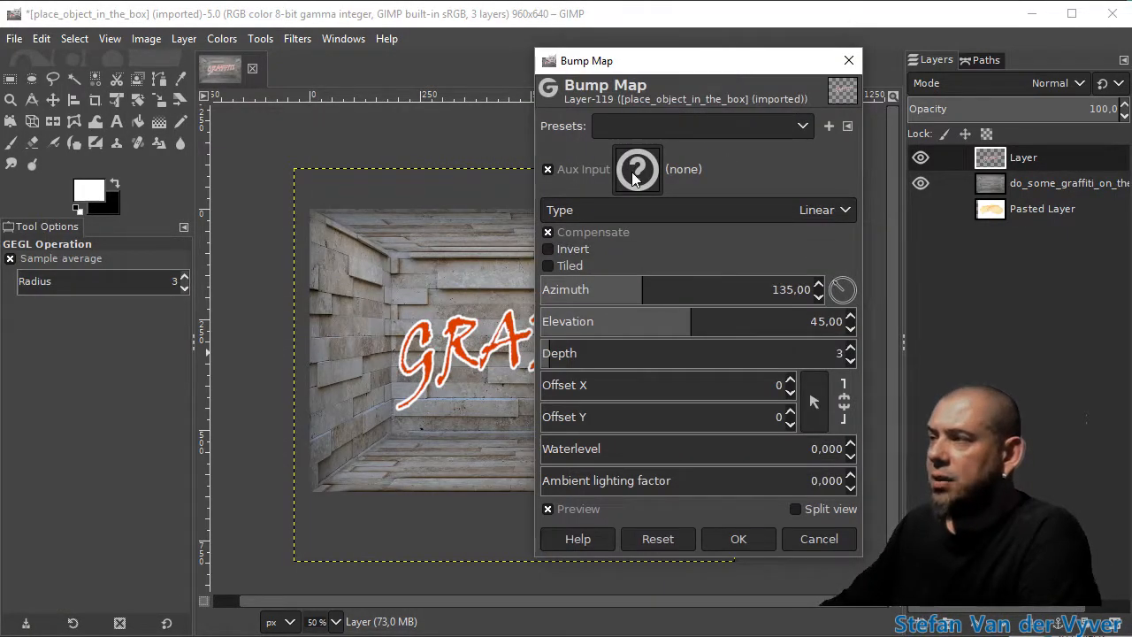
pyautogui.click(634, 178)
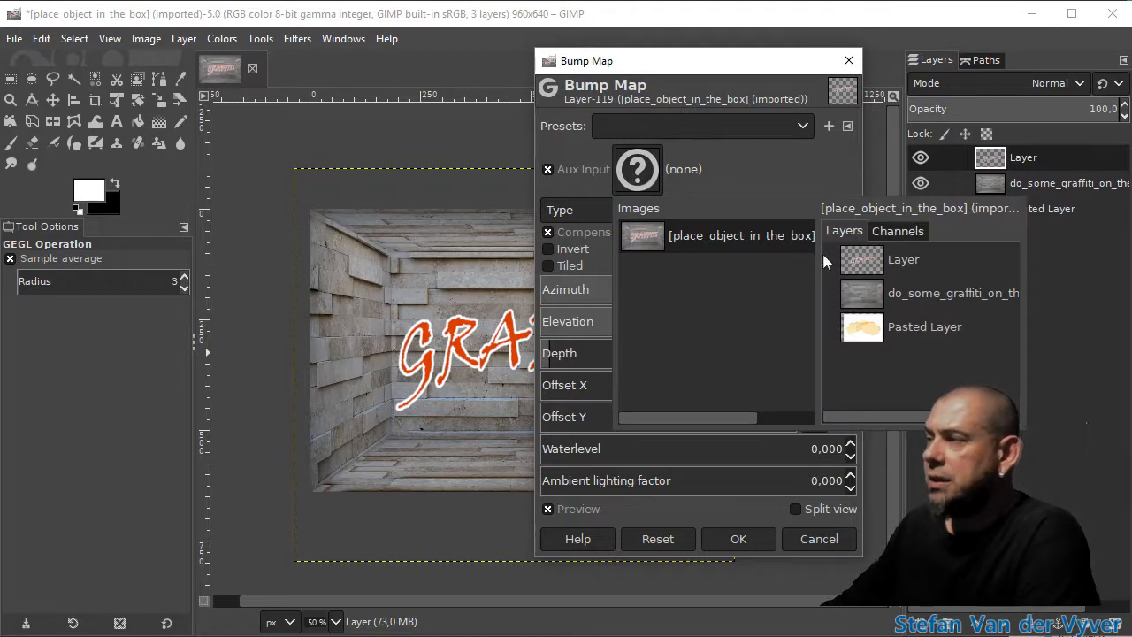
pyautogui.click(859, 294)
pyautogui.moveTo(656, 76); pyautogui.dragTo(976, 92)
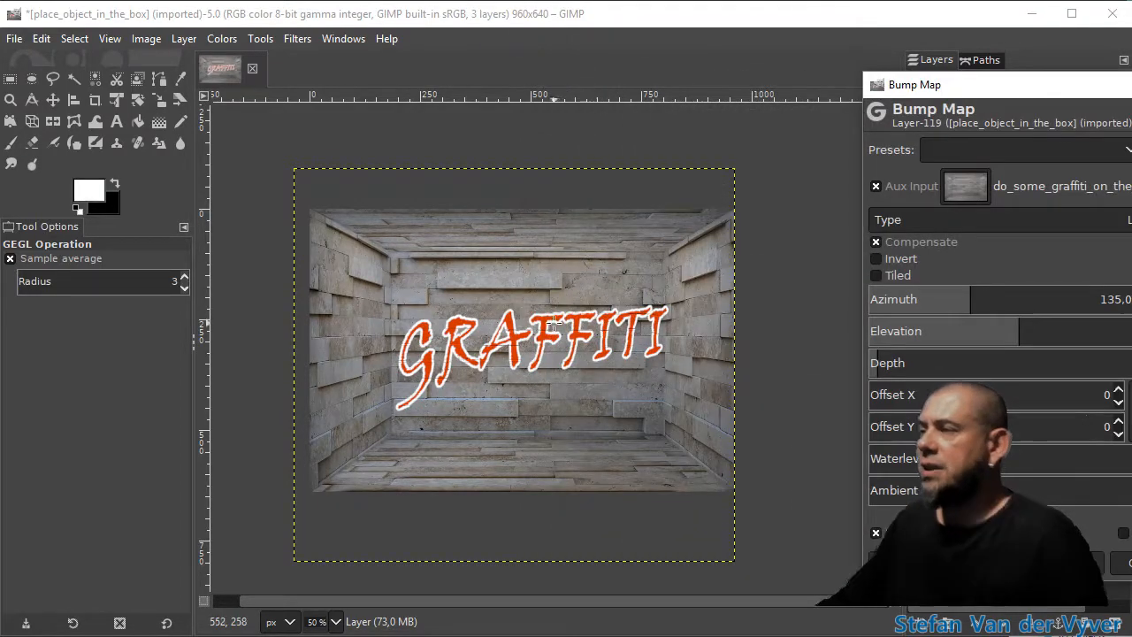
pyautogui.scroll(4, 546, 336)
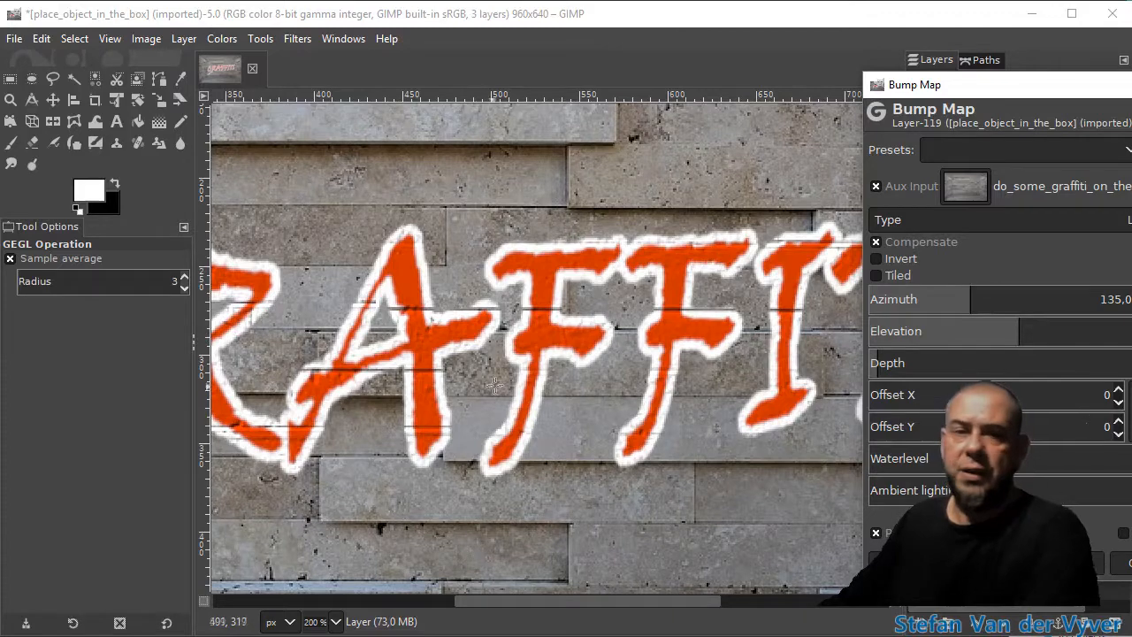
pyautogui.moveTo(545, 333); pyautogui.dragTo(703, 311)
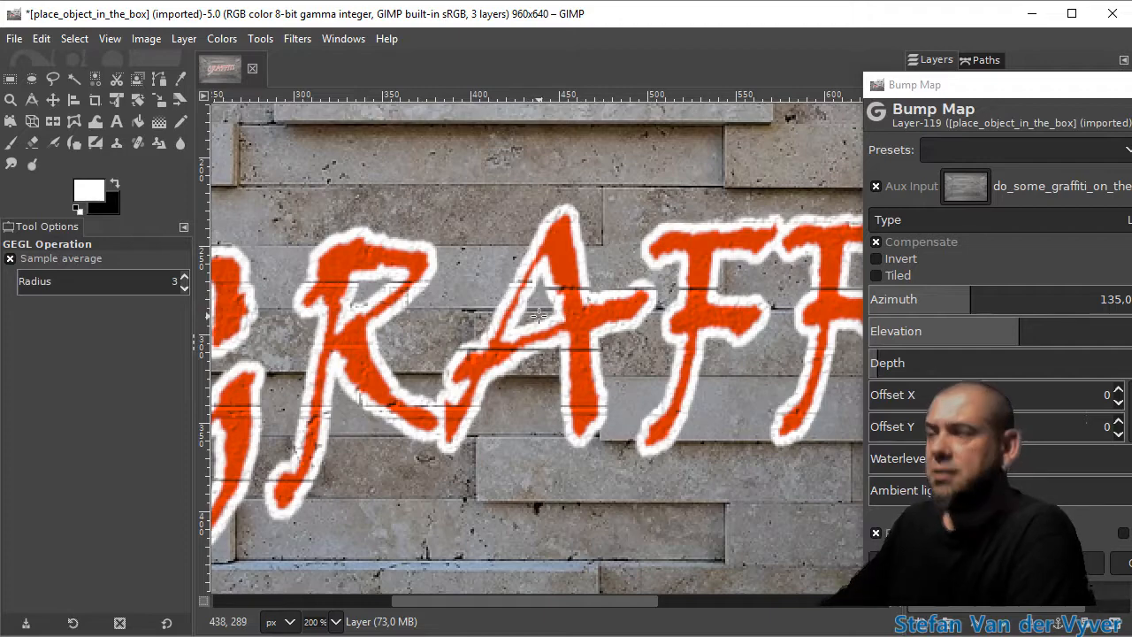
pyautogui.scroll(-4, 688, 372)
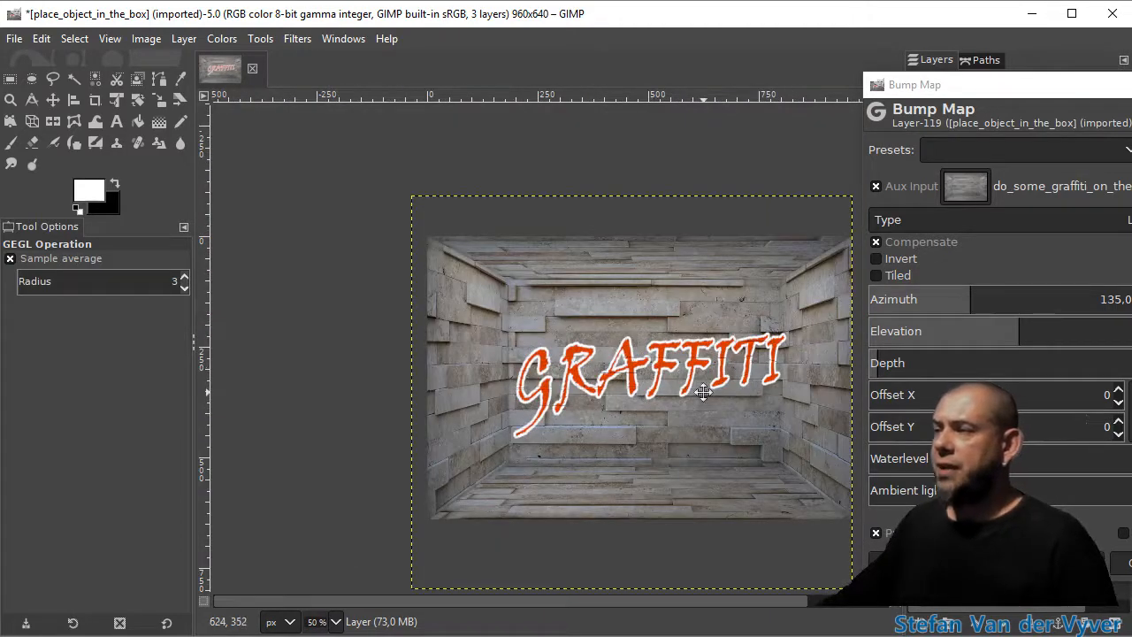
pyautogui.moveTo(704, 392); pyautogui.dragTo(611, 380)
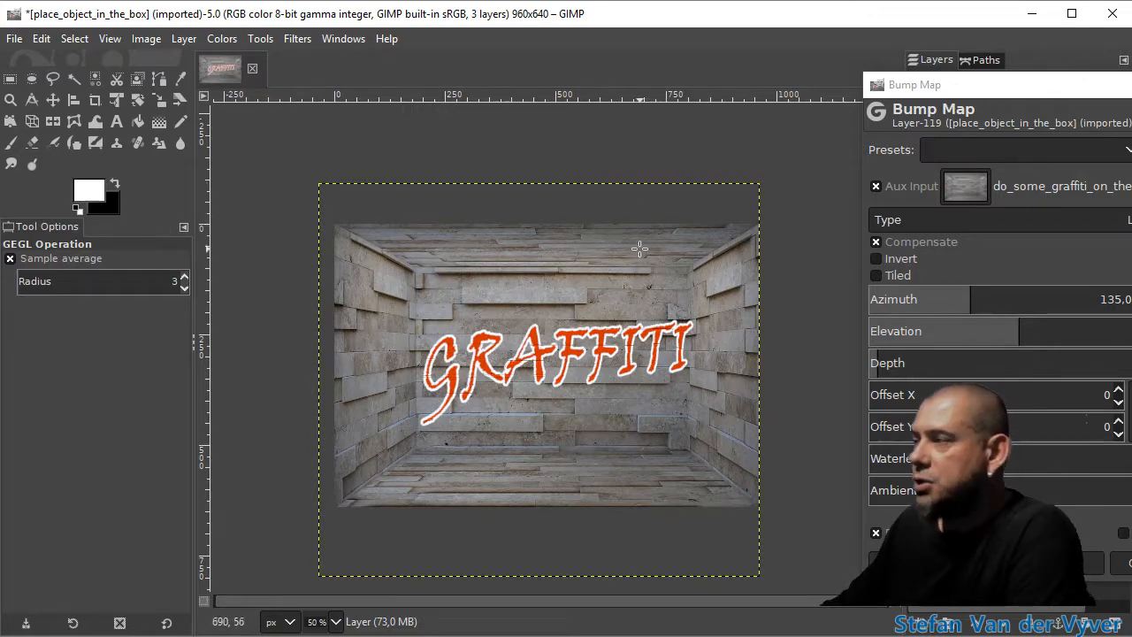
pyautogui.moveTo(1017, 95); pyautogui.dragTo(838, 91)
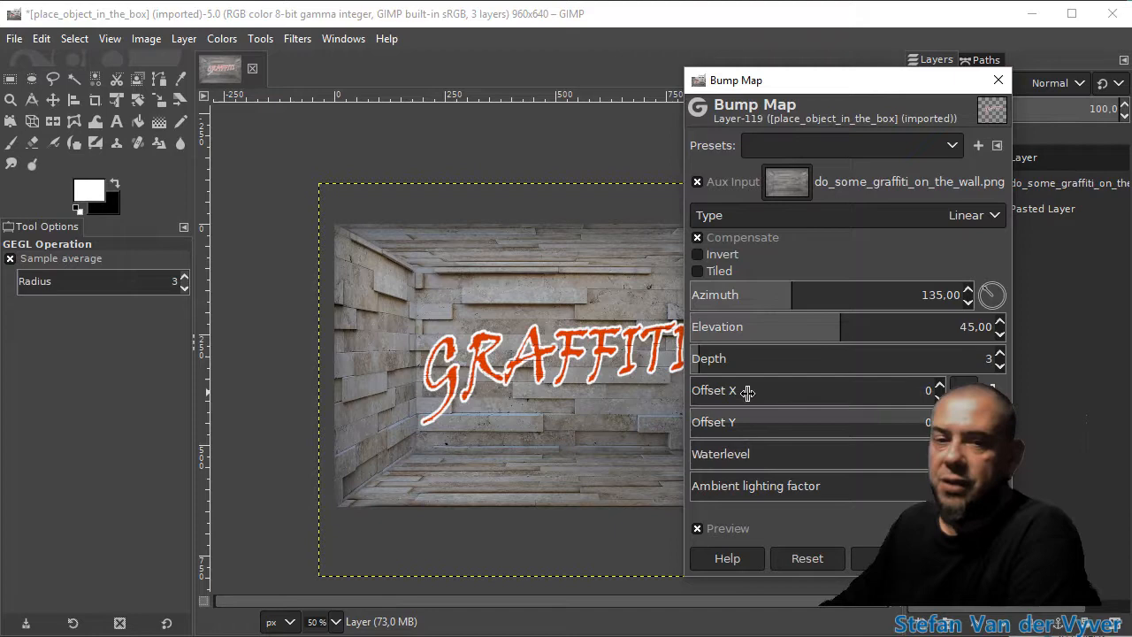
pyautogui.moveTo(760, 89); pyautogui.dragTo(899, 87)
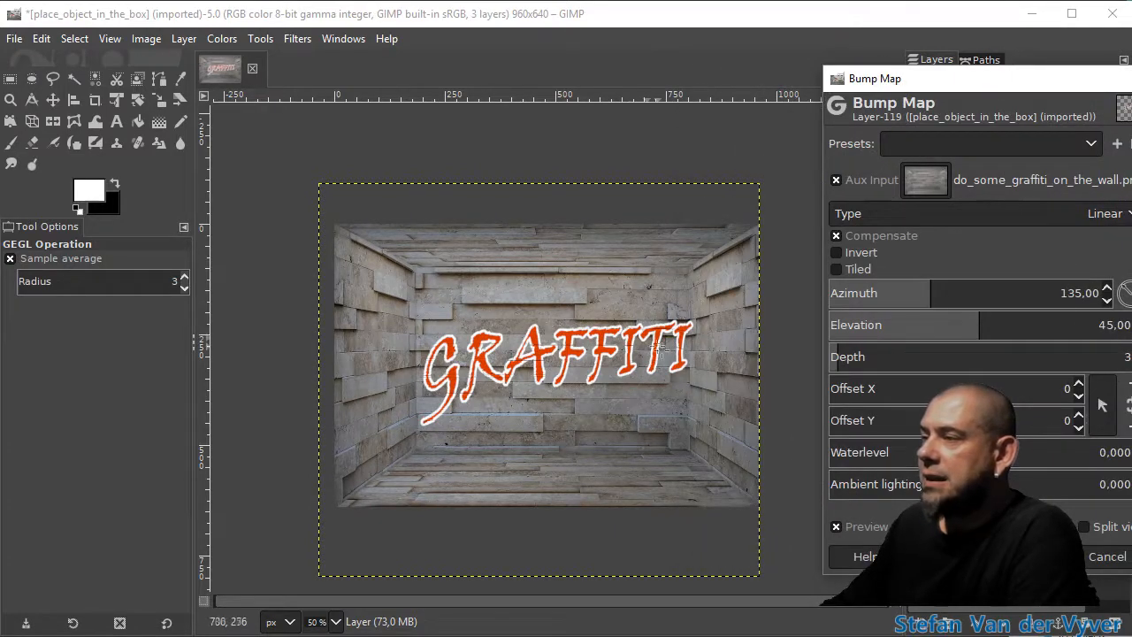
pyautogui.click(500, 280)
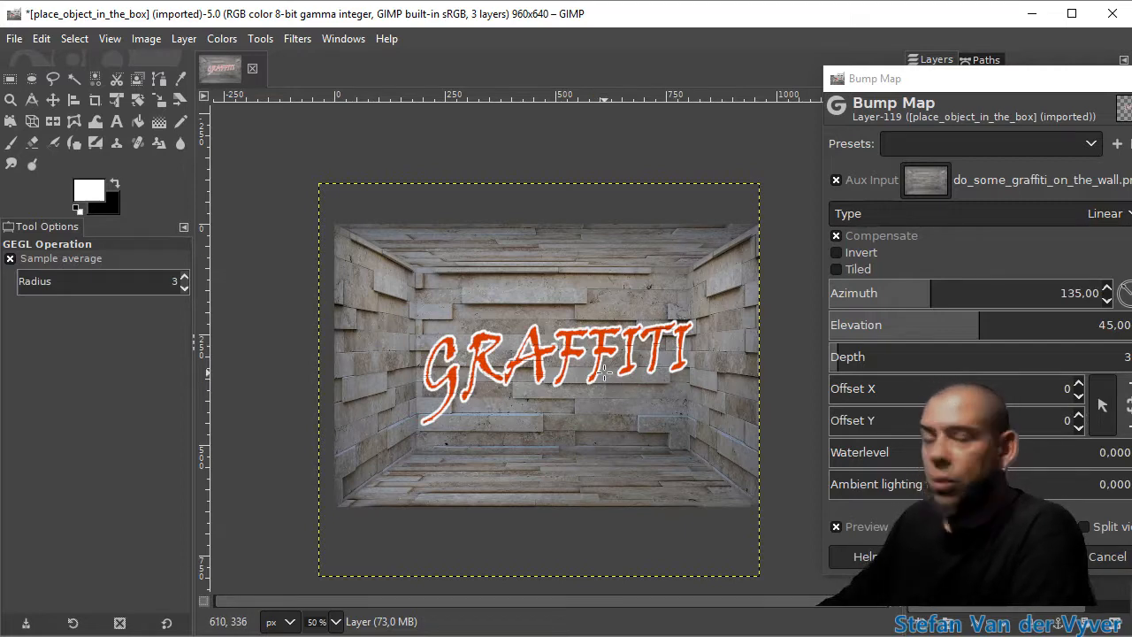
pyautogui.click(1106, 561)
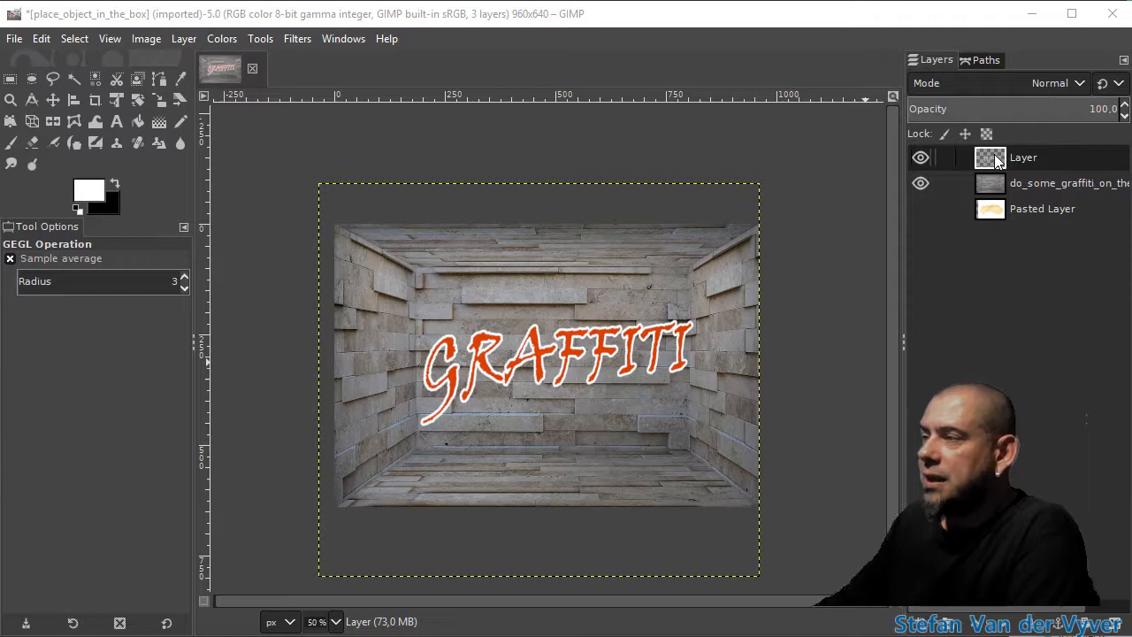
# Resize the transformed text layer to the image size.
pyautogui.doubleClick(997, 160)
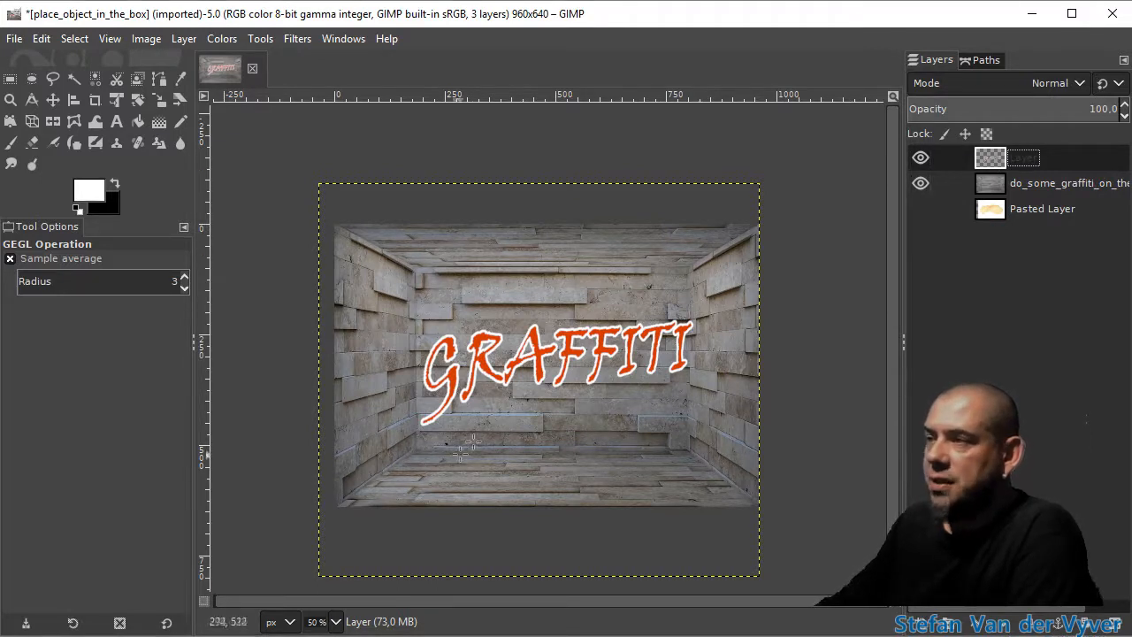
pyautogui.click(181, 40)
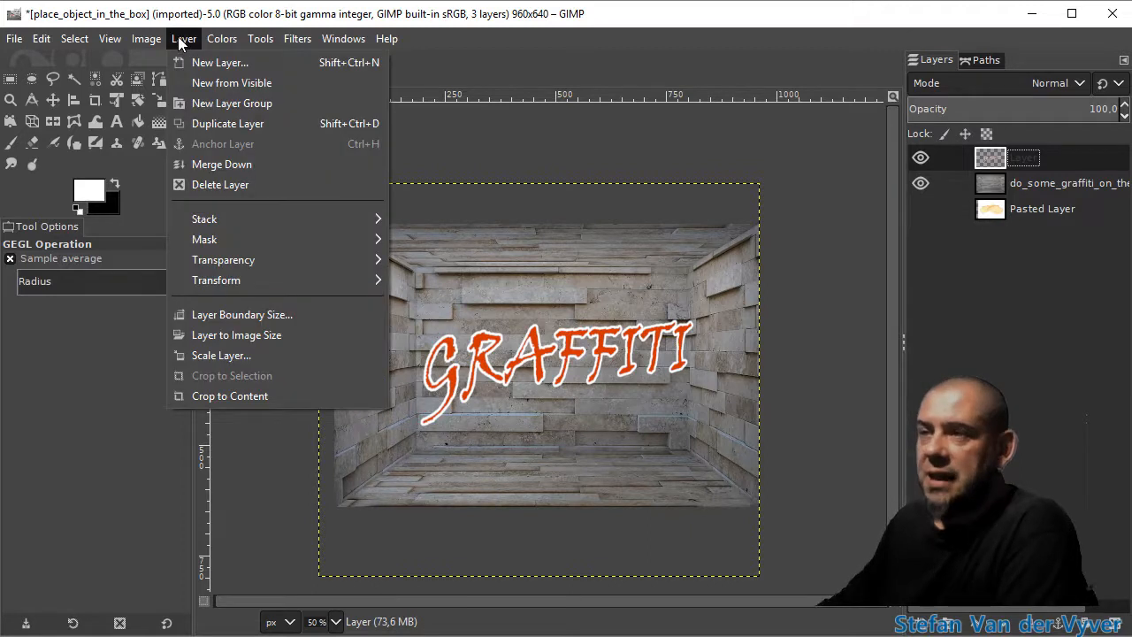
pyautogui.click(235, 343)
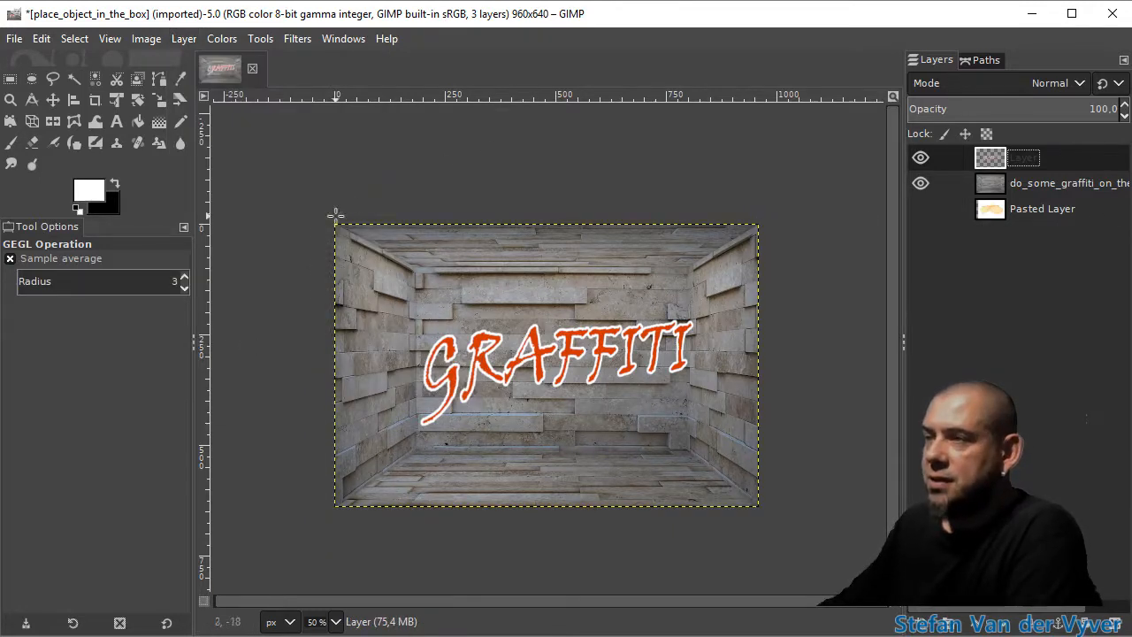
# Open the Bump Map filter on the text layer with elevation 50.19 and the do_some_graffiti_on_the_wall.png layer as auxiliary input.
pyautogui.scroll(1, 380, 285)
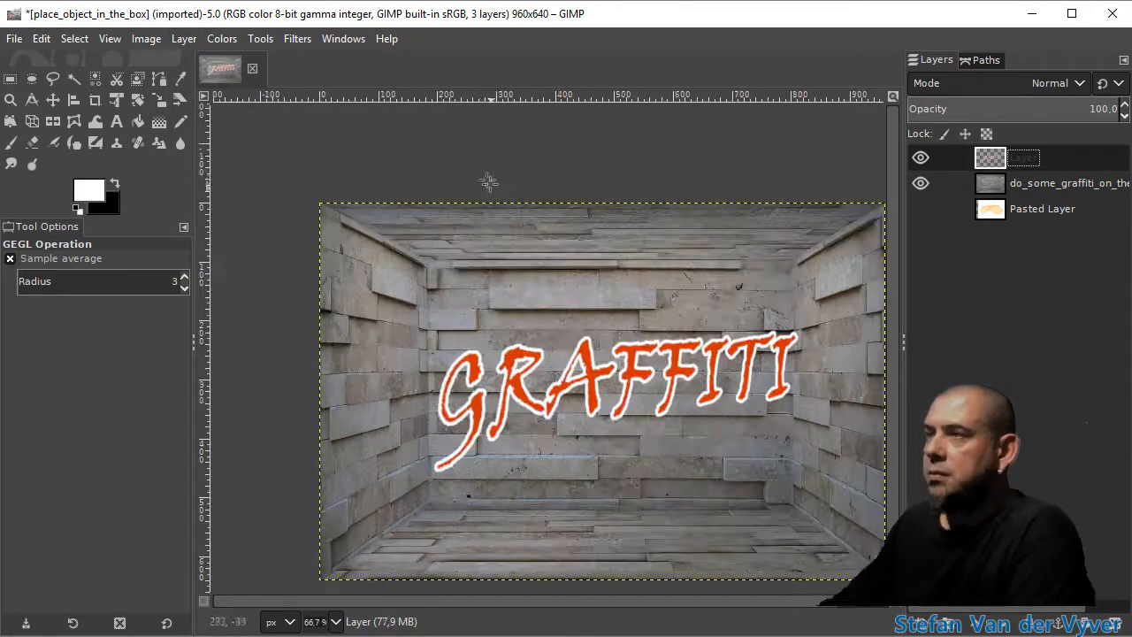
pyautogui.moveTo(623, 273); pyautogui.dragTo(581, 240)
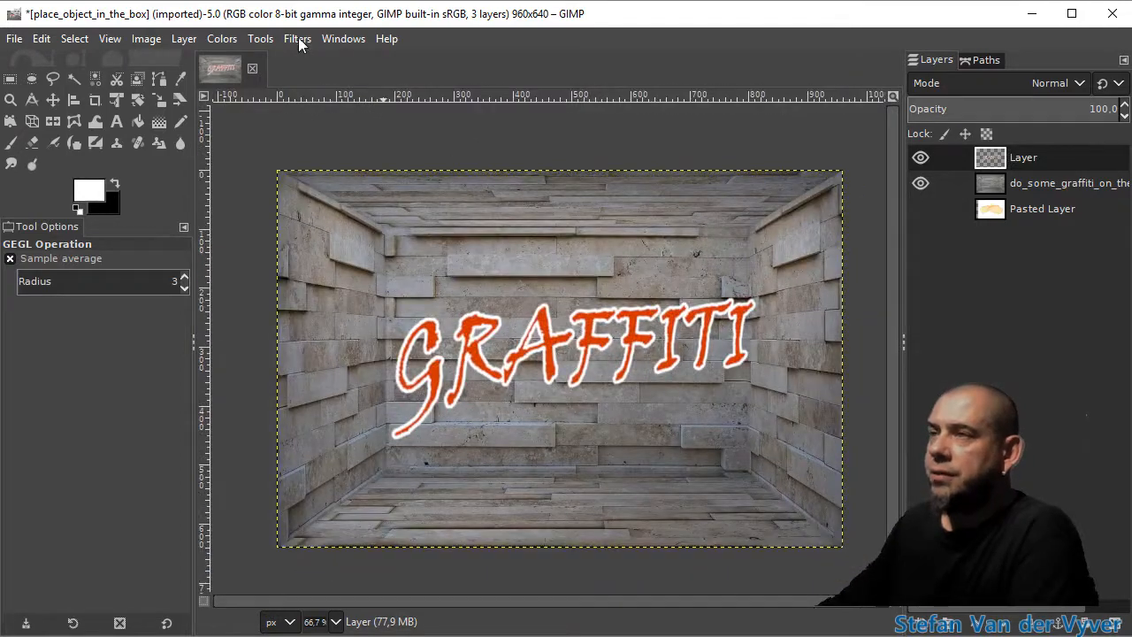
pyautogui.click(298, 39)
pyautogui.moveTo(341, 361)
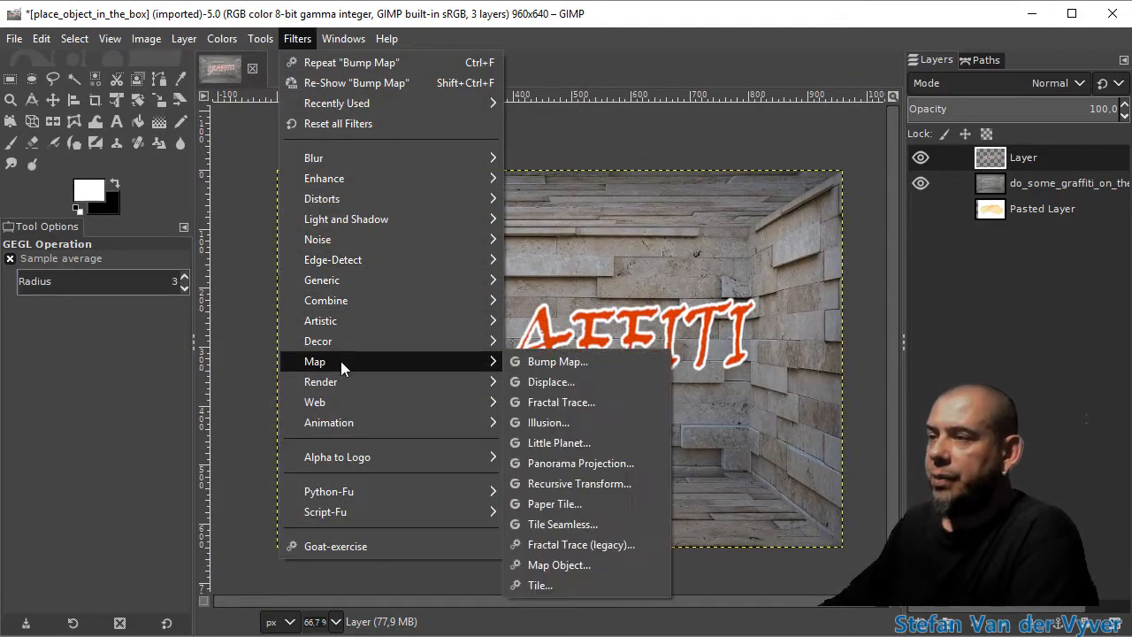
pyautogui.click(557, 362)
pyautogui.moveTo(940, 85)
pyautogui.mouseDown()
pyautogui.moveTo(949, 69)
pyautogui.moveTo(933, 100)
pyautogui.moveTo(962, 87)
pyautogui.mouseUp()
pyautogui.moveTo(931, 345); pyautogui.dragTo(949, 343)
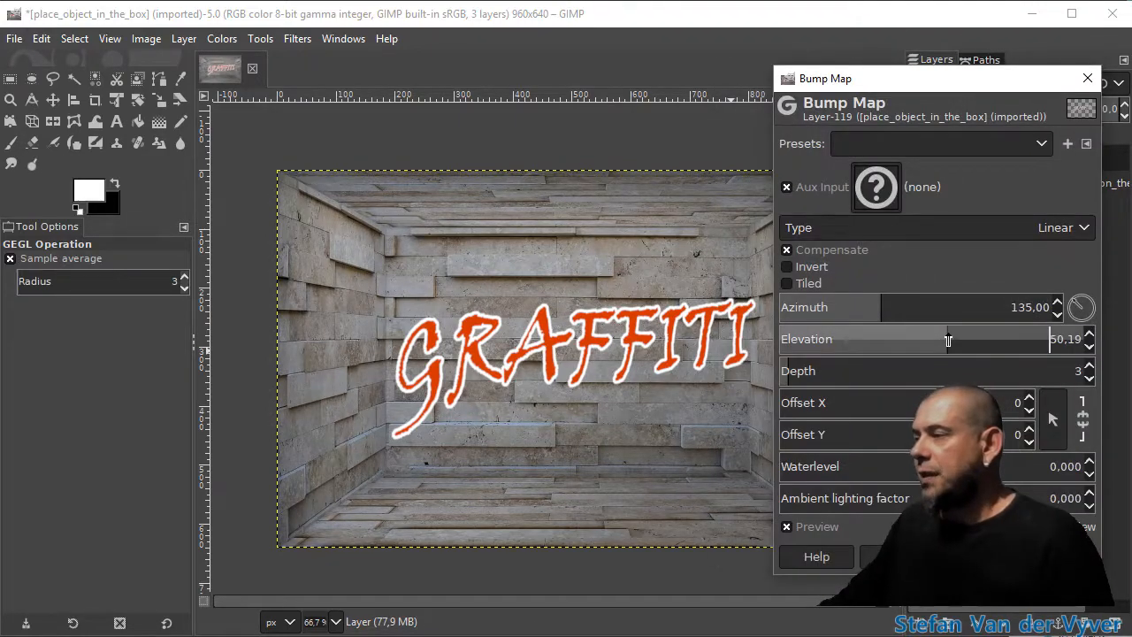
pyautogui.click(875, 187)
pyautogui.click(1115, 307)
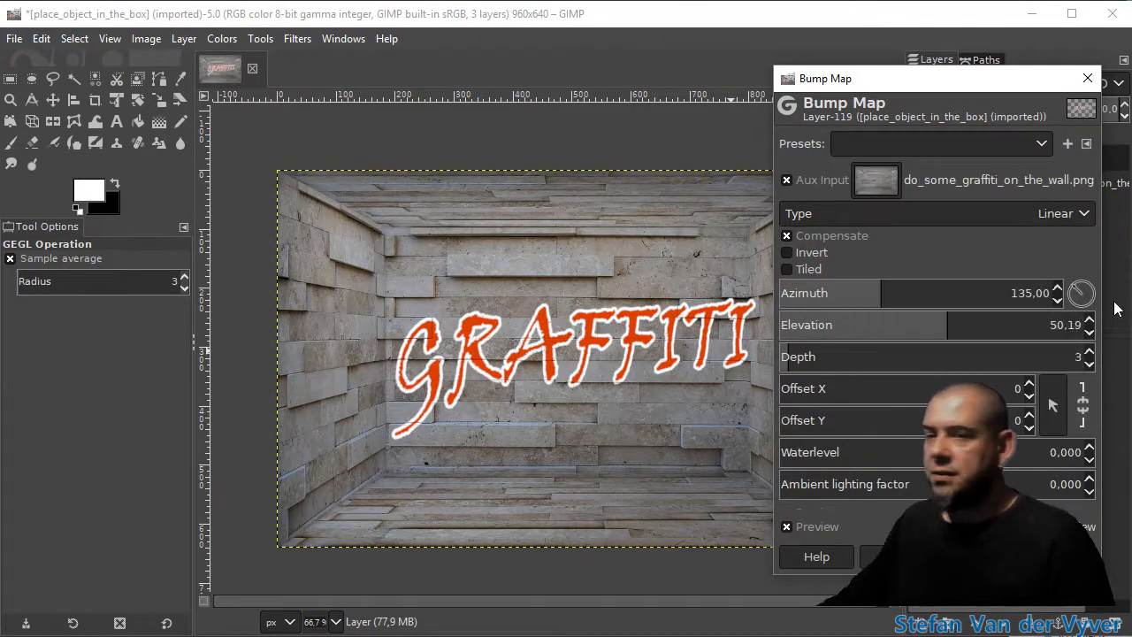
# Check the Bump Map preview on the lettering up close and apply the filter.
pyautogui.scroll(4, 597, 354)
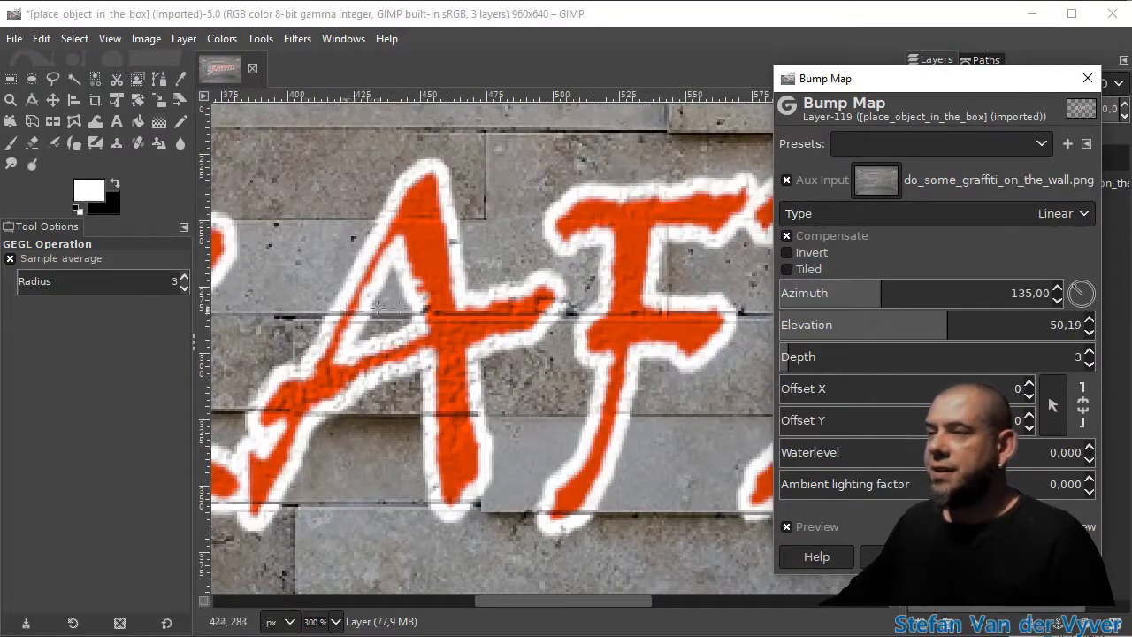
pyautogui.scroll(-3, 644, 358)
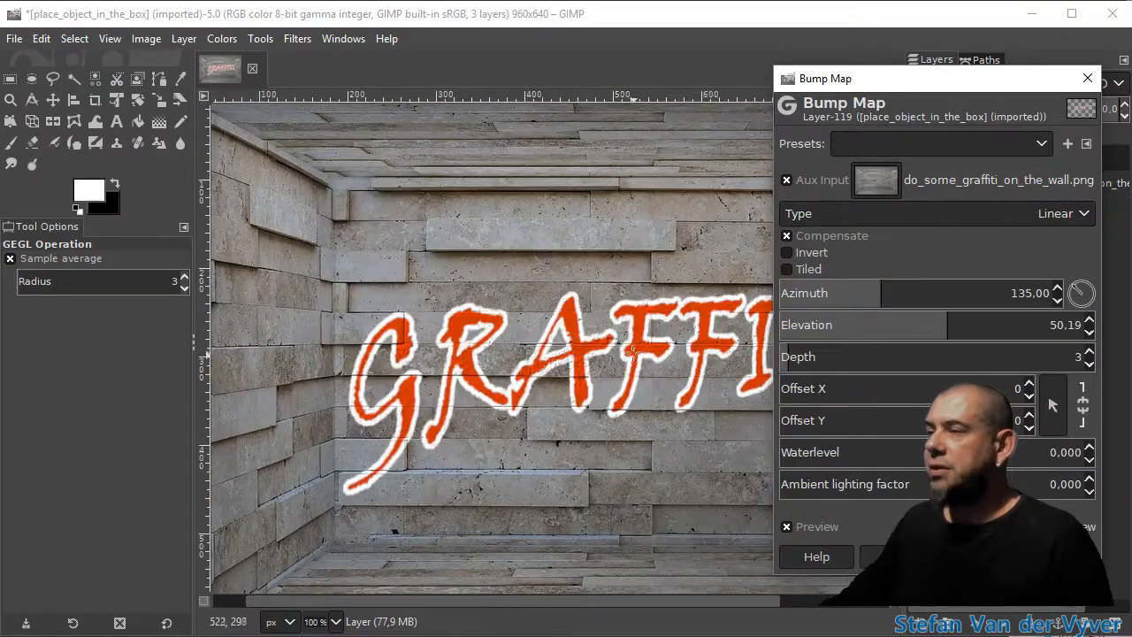
pyautogui.hscroll(-3, 380, 345)
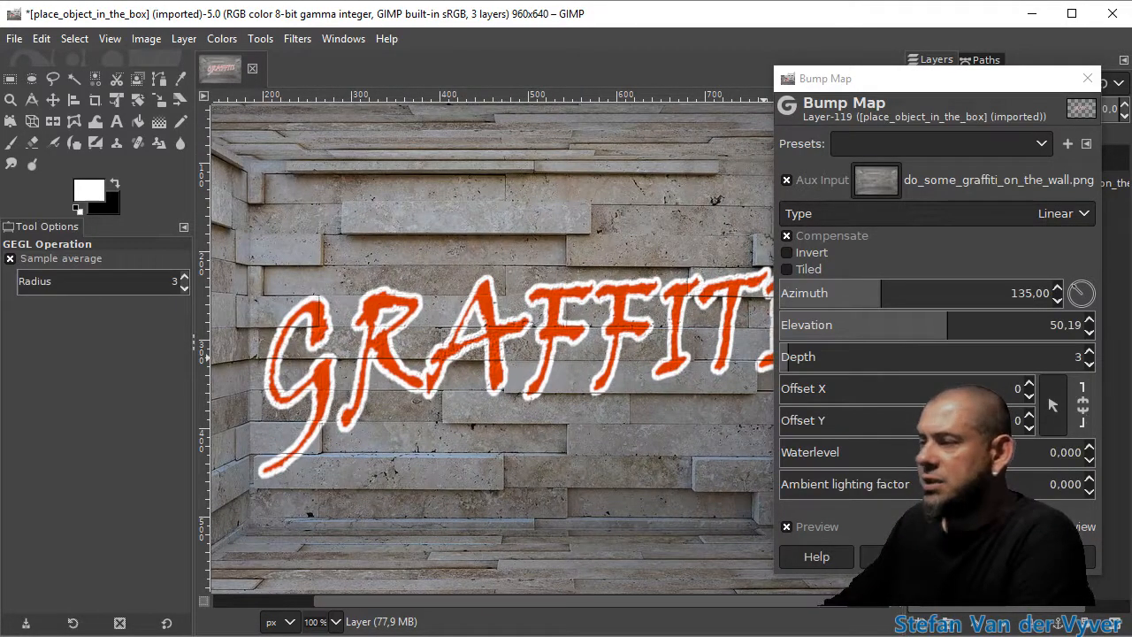
pyautogui.click(978, 556)
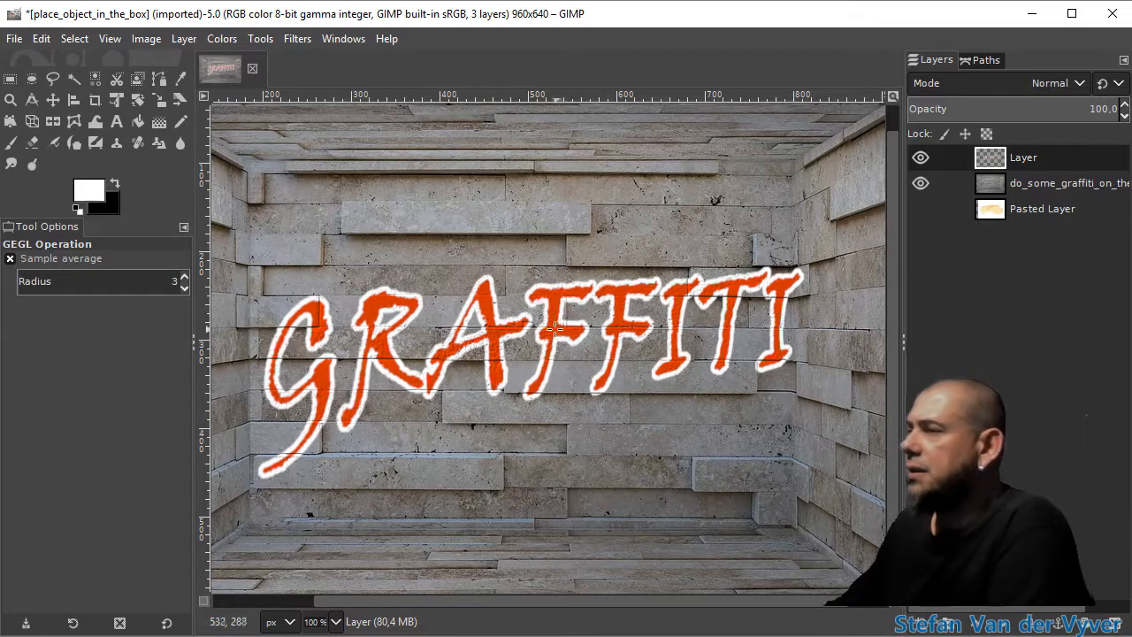
# Duplicate the do_some_graffiti_on_the_wall.png layer and place the copy above the text layer.
pyautogui.click(1014, 179)
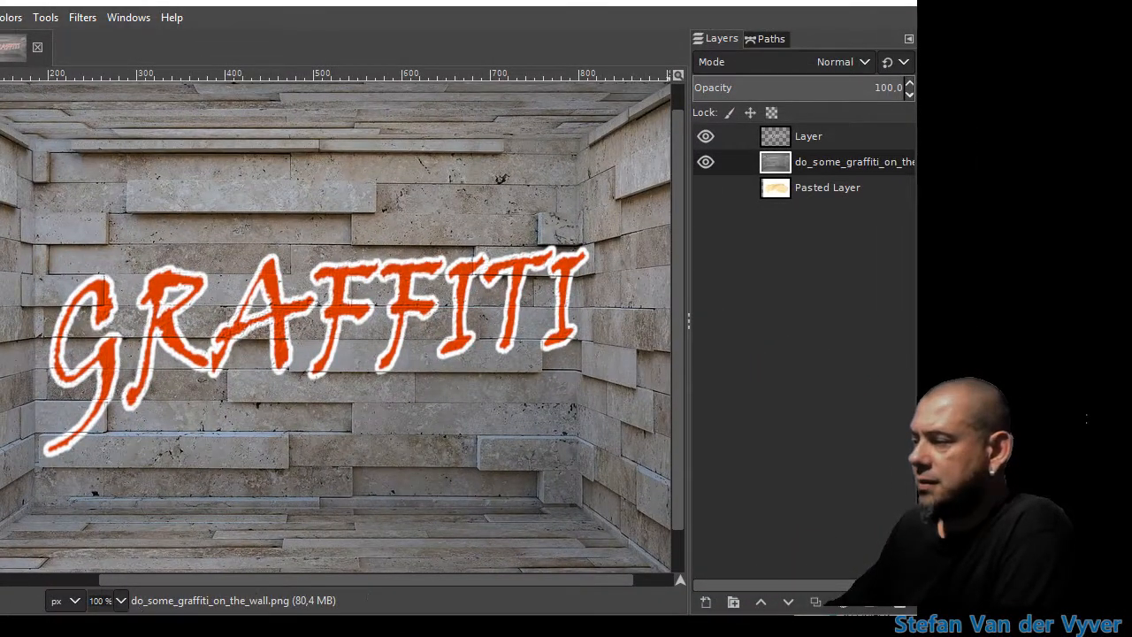
pyautogui.click(819, 602)
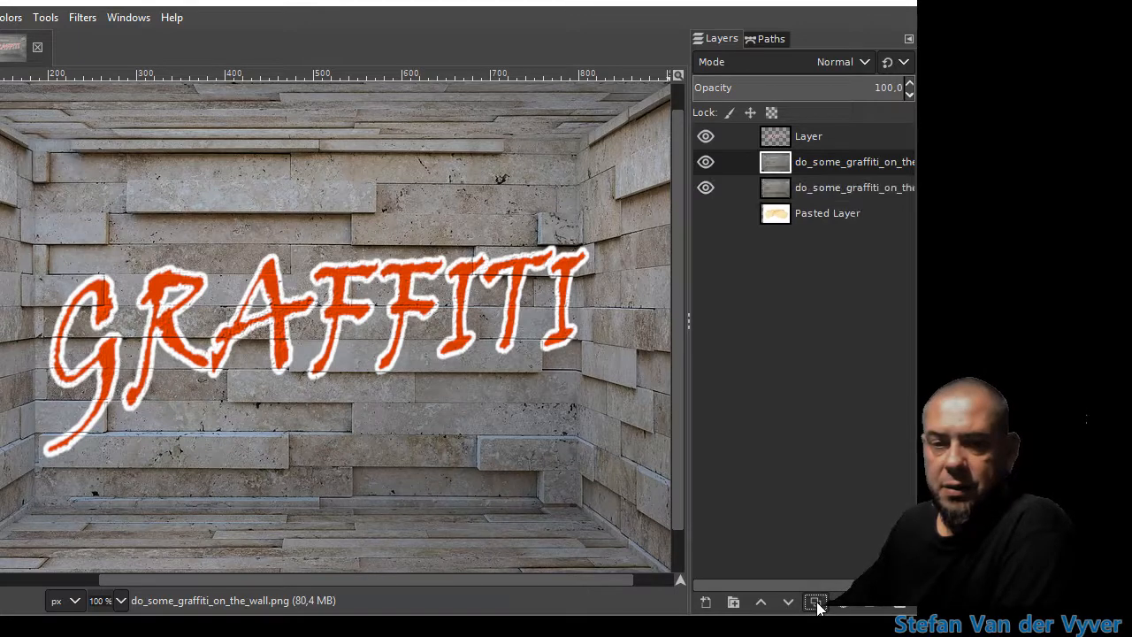
pyautogui.moveTo(814, 163); pyautogui.dragTo(808, 132)
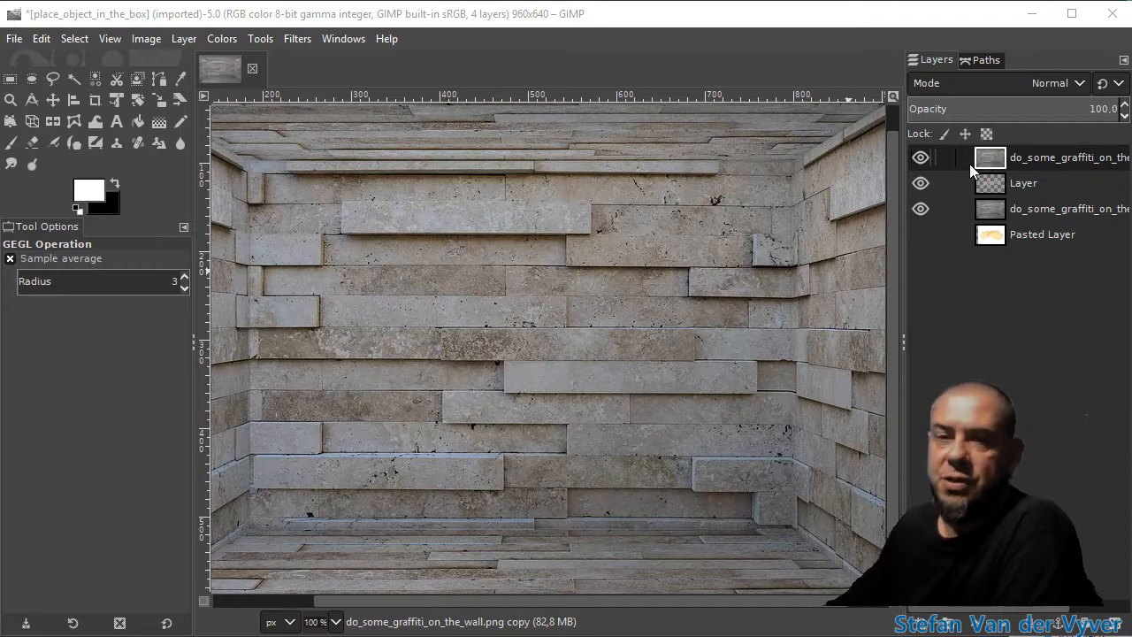
# Desaturate the wall layer copy using the Luminance mode.
pyautogui.click(223, 39)
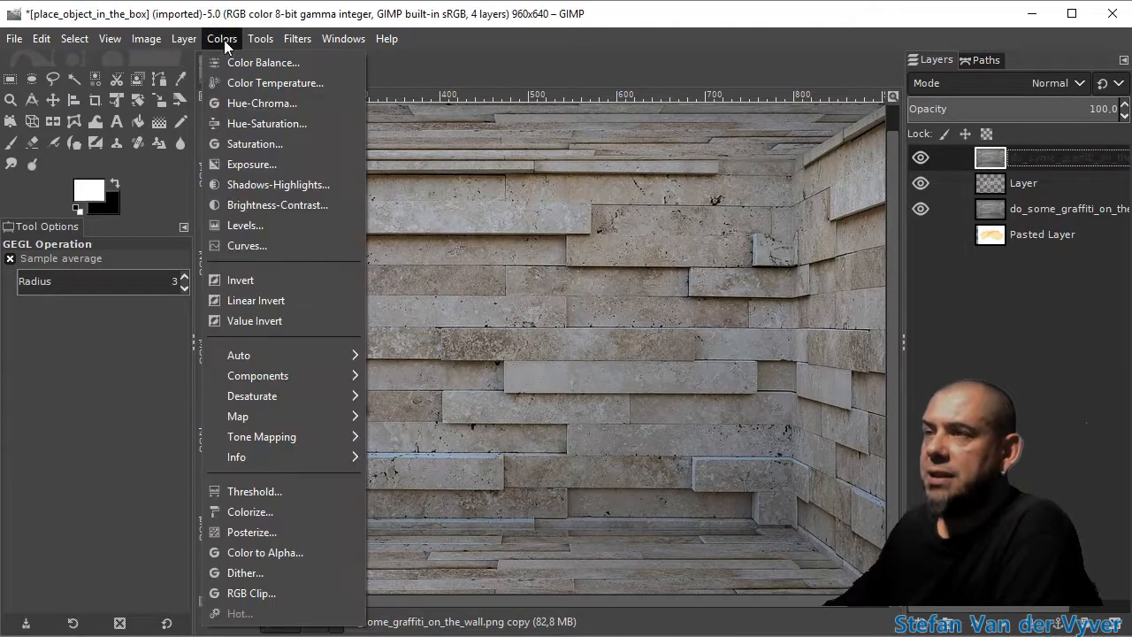
pyautogui.moveTo(263, 395)
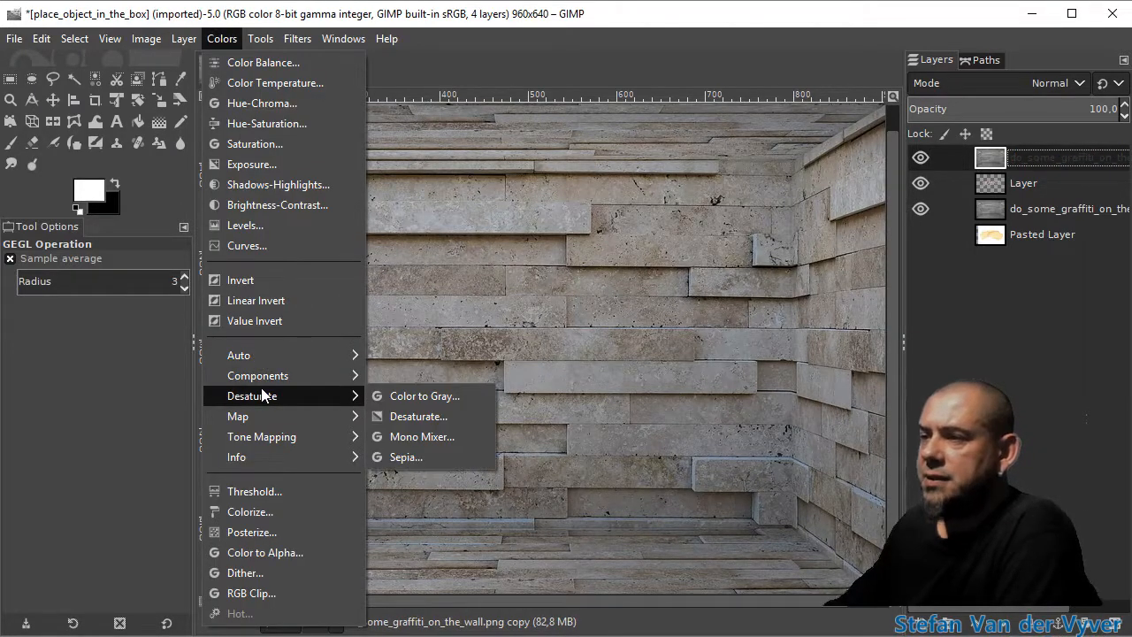
pyautogui.click(426, 415)
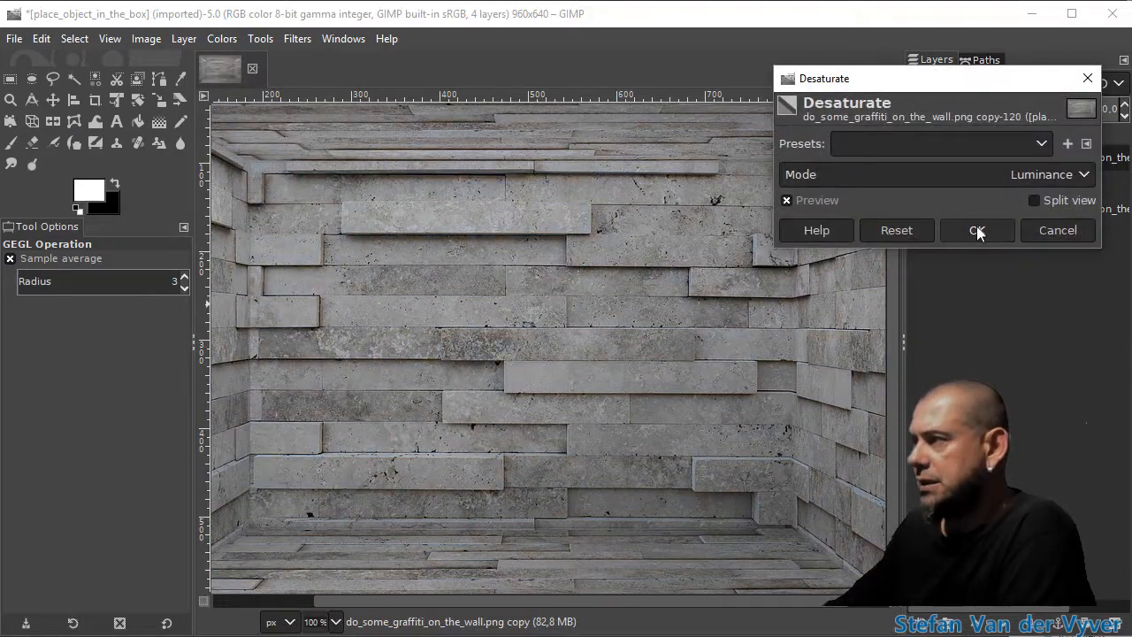
pyautogui.click(977, 227)
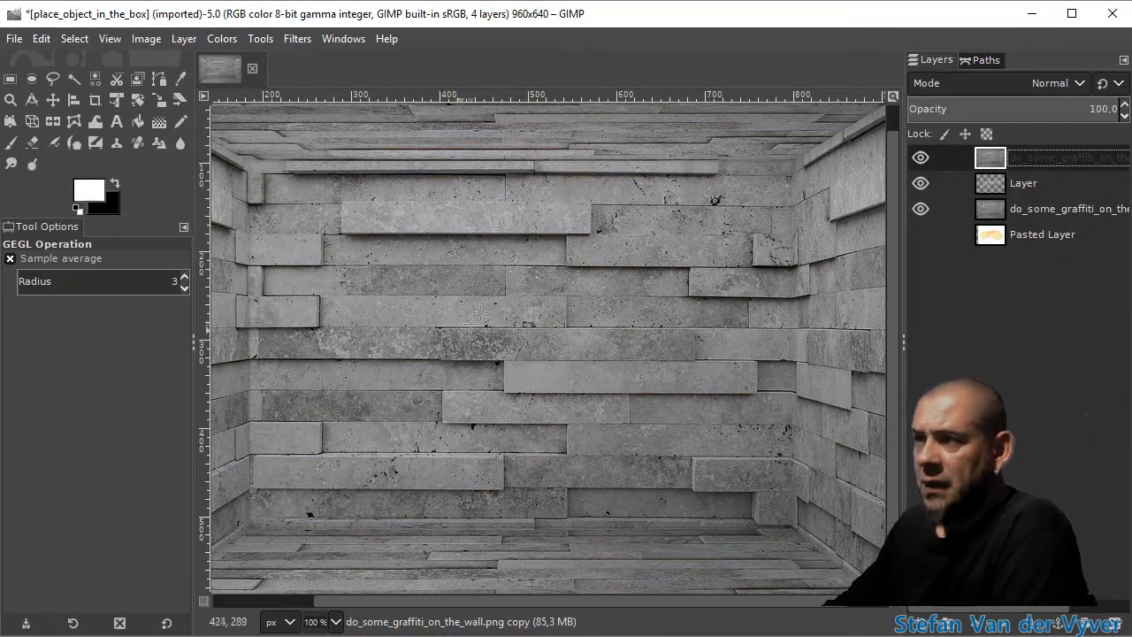
# Apply a Threshold to the wall layer copy with the range 74 to 178 on the Value channel.
pyautogui.click(299, 39)
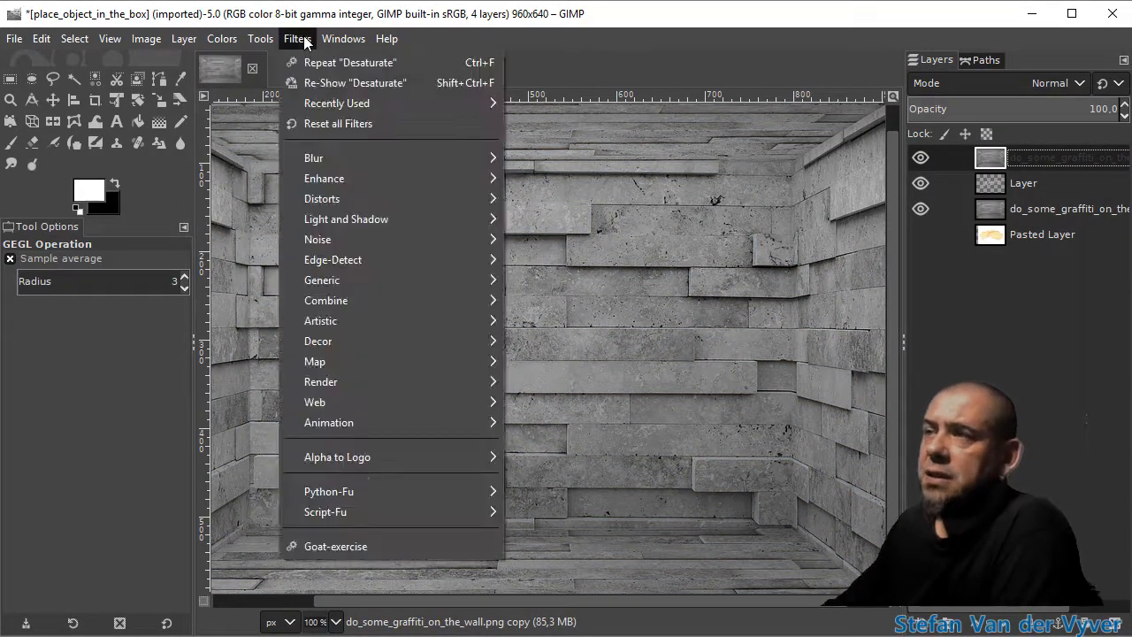
pyautogui.moveTo(212, 41)
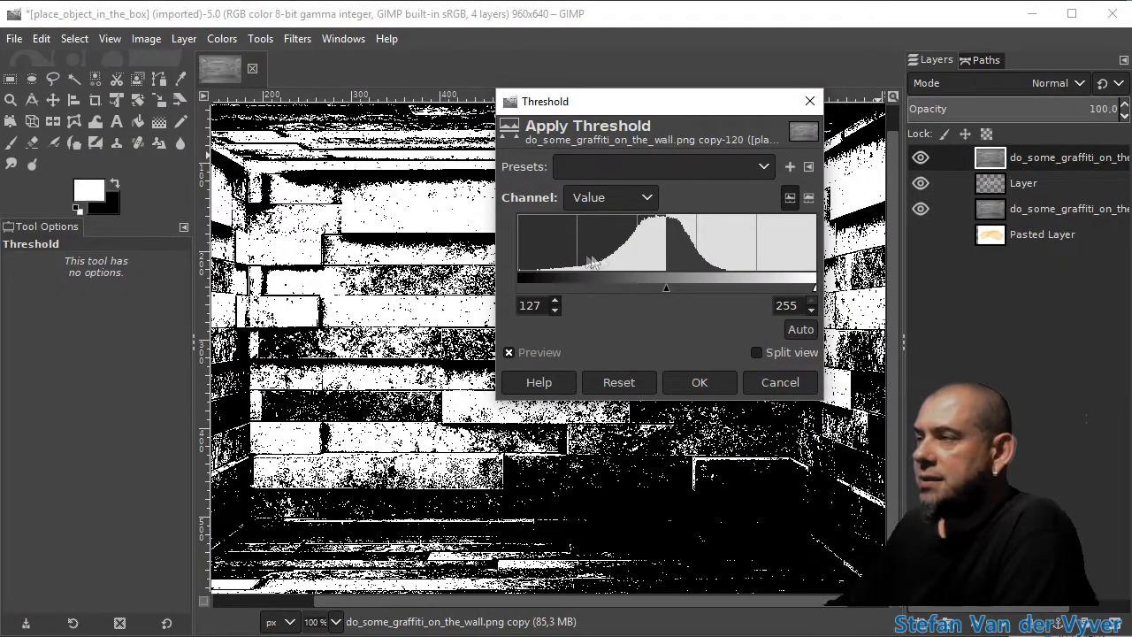
pyautogui.moveTo(666, 289); pyautogui.dragTo(596, 292)
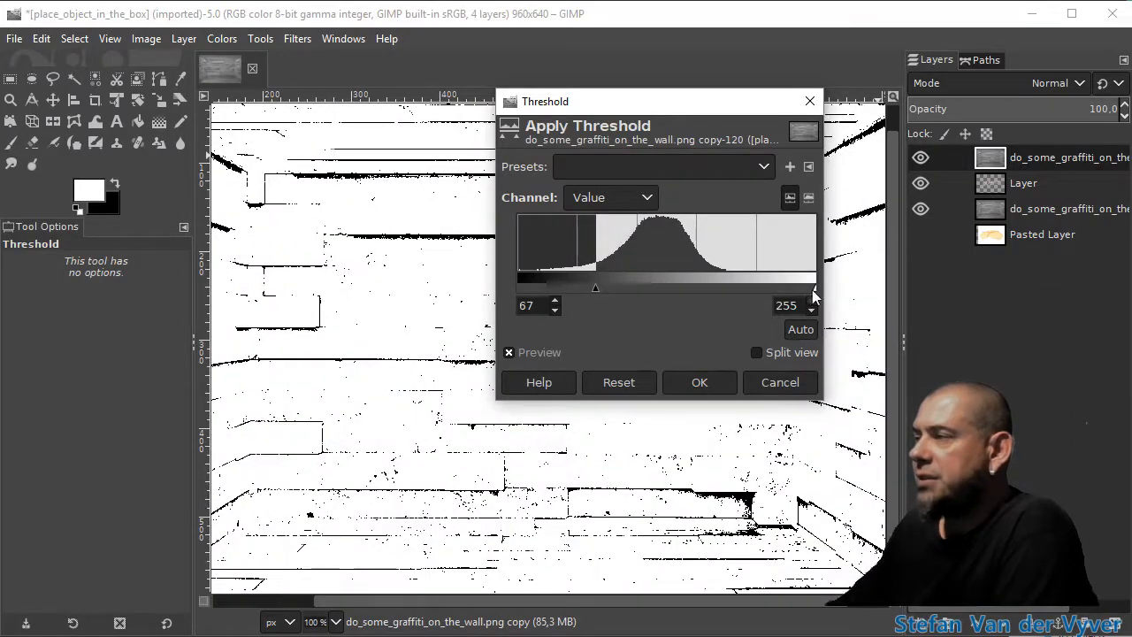
pyautogui.moveTo(808, 292)
pyautogui.mouseDown()
pyautogui.moveTo(710, 287)
pyautogui.moveTo(726, 285)
pyautogui.mouseUp()
pyautogui.moveTo(596, 287); pyautogui.dragTo(604, 286)
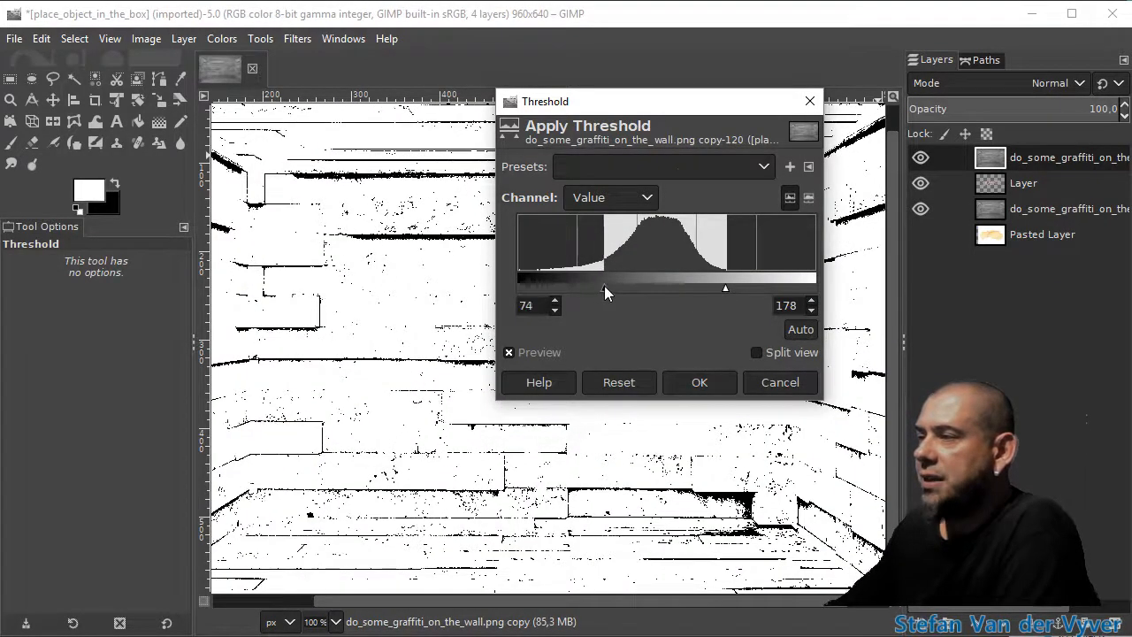
pyautogui.moveTo(641, 104); pyautogui.dragTo(538, 146)
pyautogui.click(610, 421)
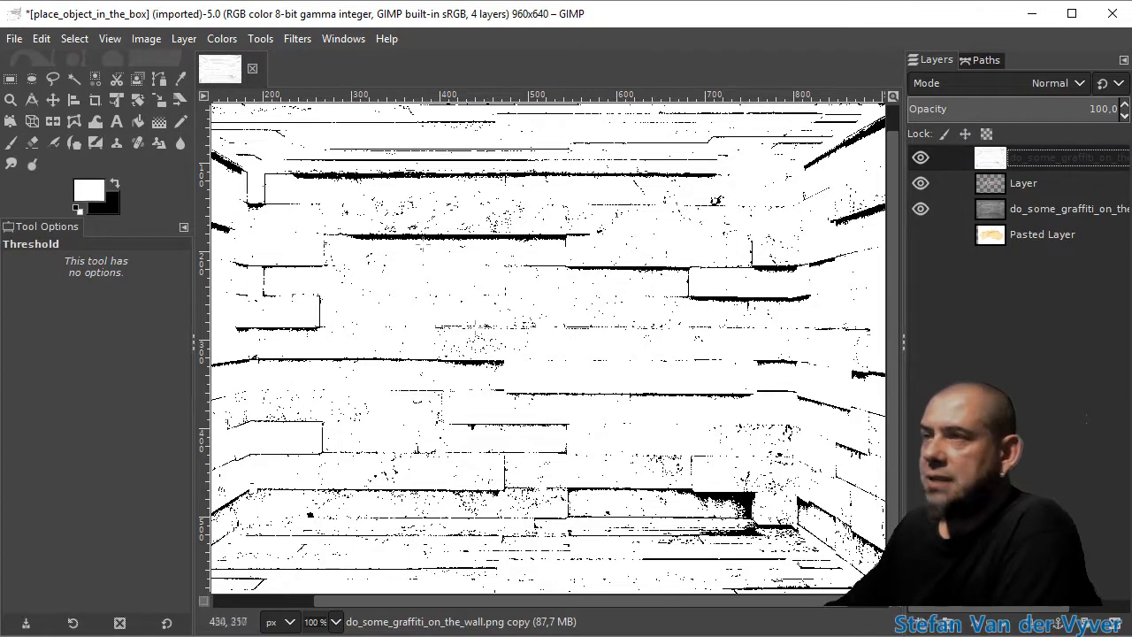
# Turn the white of the thresholded wall copy transparent with Color to Alpha, keeping only the dark cracks.
pyautogui.click(183, 38)
pyautogui.moveTo(245, 267)
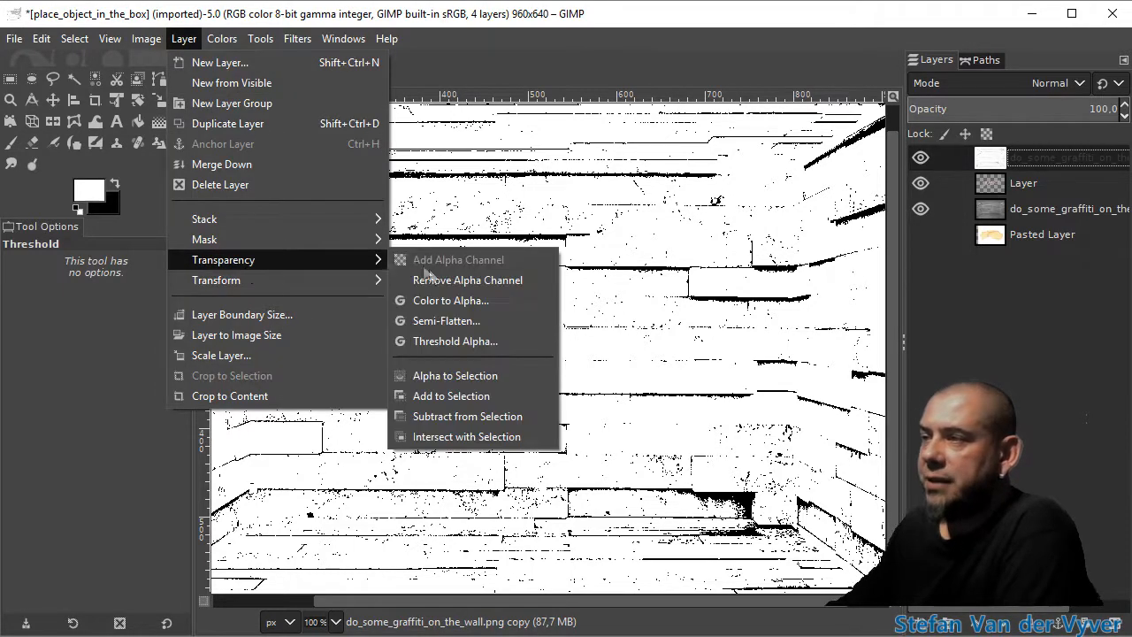
pyautogui.click(442, 301)
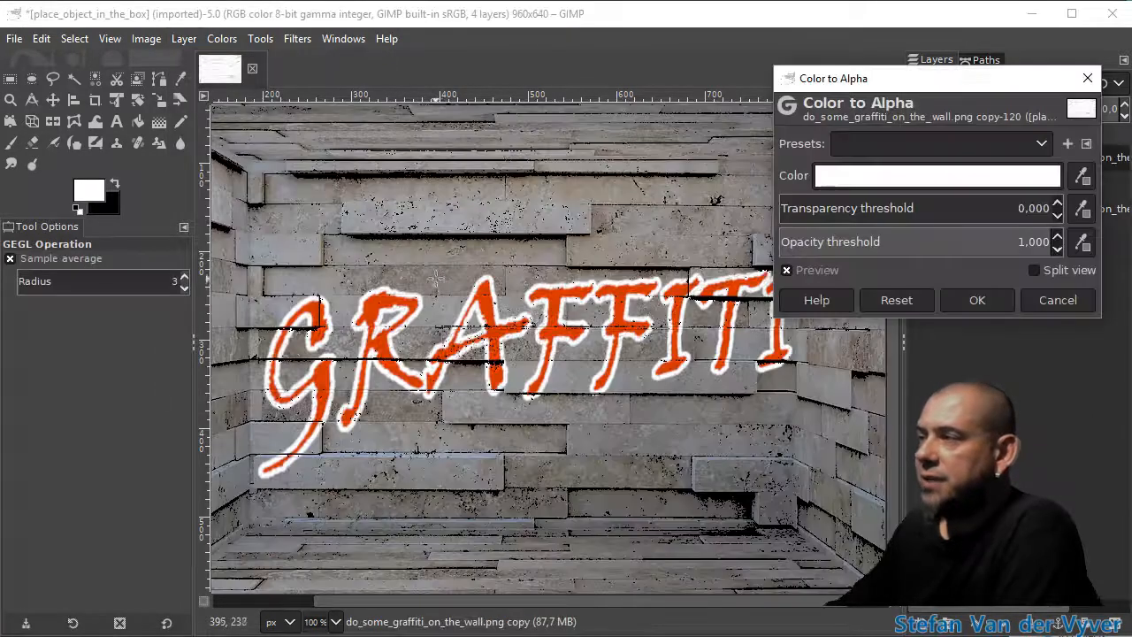
pyautogui.click(979, 301)
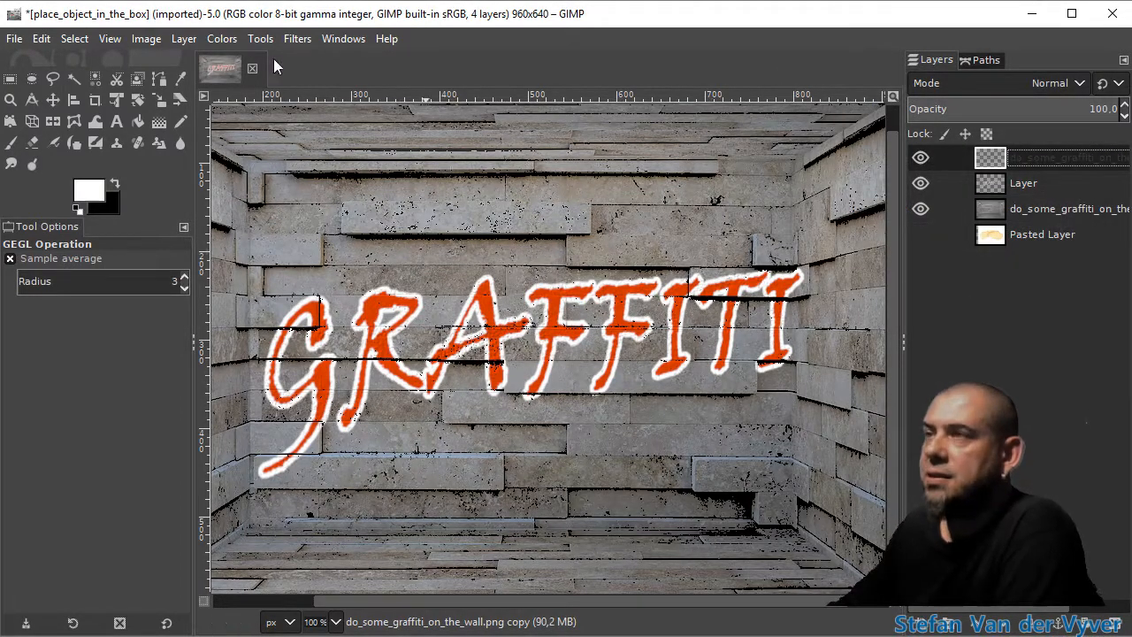
# Soften the dark cracks on the wall copy with a Gaussian Blur of size 1.50 in X and Y.
pyautogui.click(298, 39)
pyautogui.moveTo(323, 155)
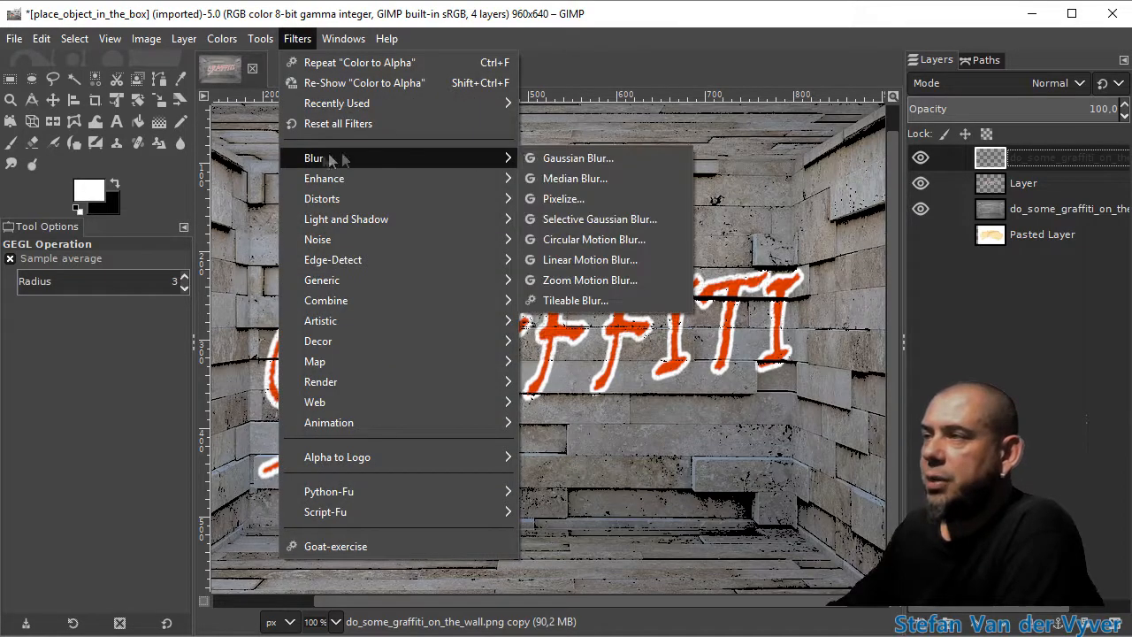
pyautogui.click(589, 157)
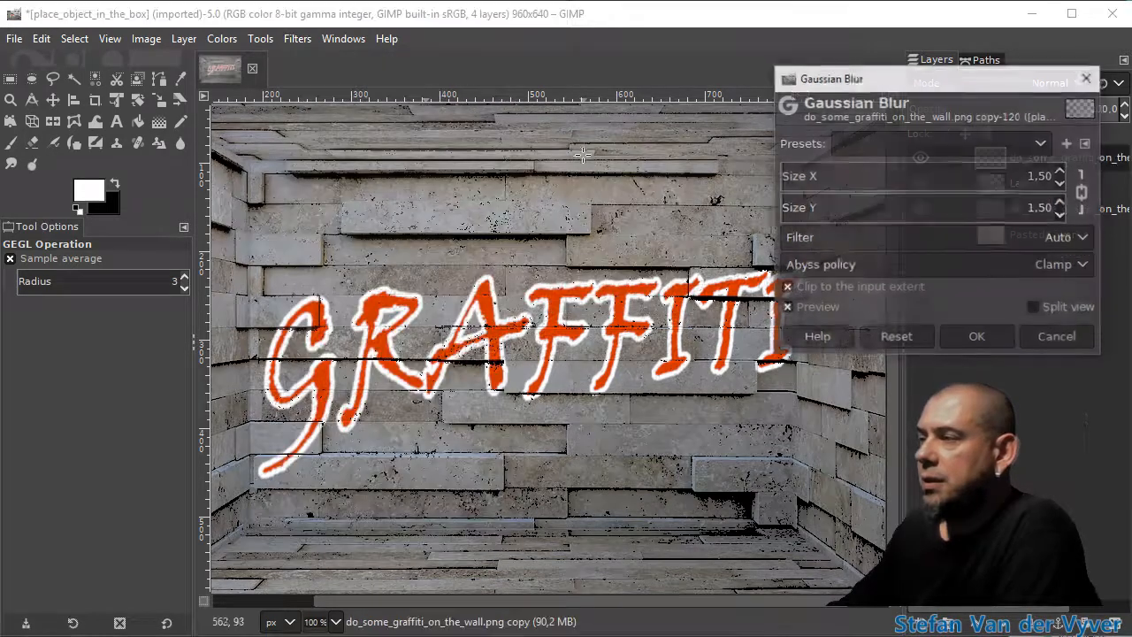
pyautogui.click(981, 338)
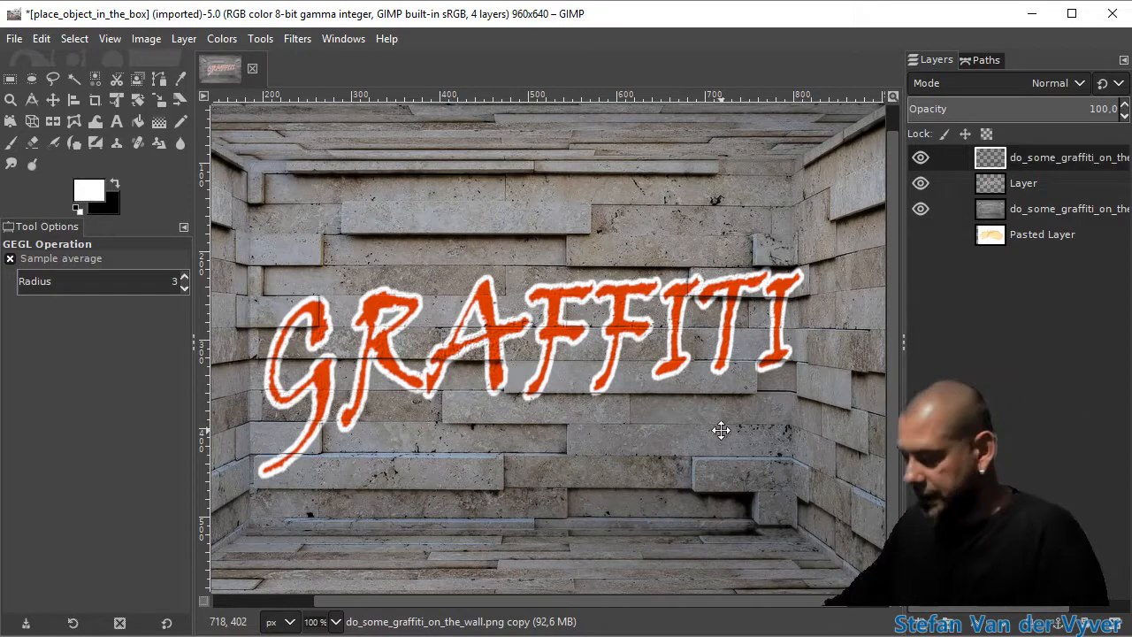
# Check the shadow lines over the GRAFFITI lettering up close and lower the text layer's opacity.
pyautogui.press('m')
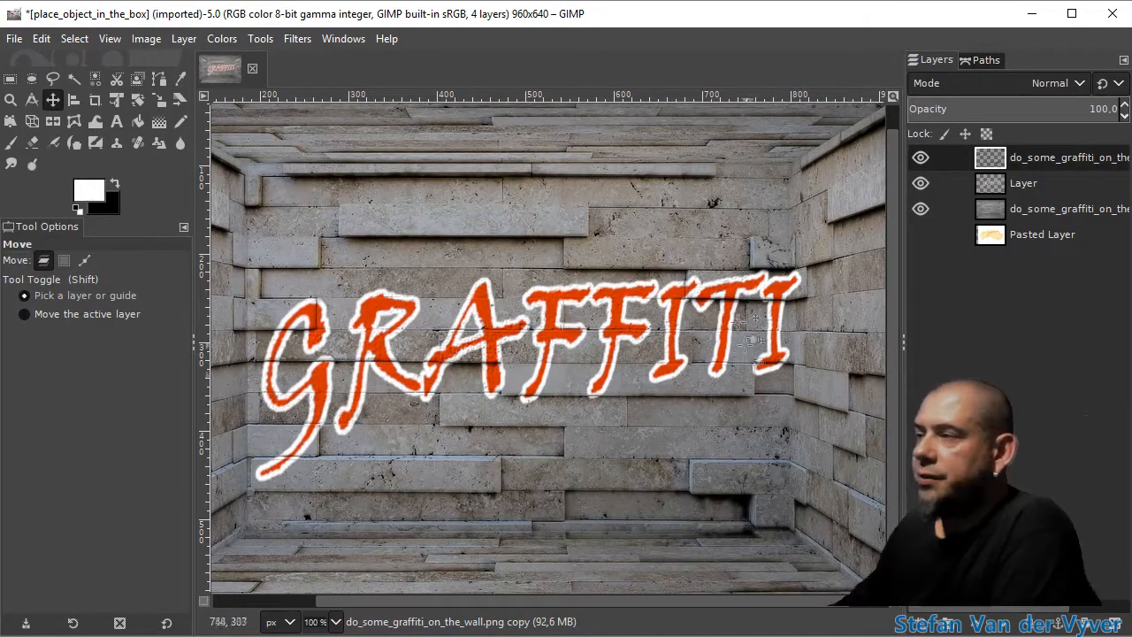
pyautogui.keyDown('ctrl'); pyautogui.scroll(3, 724, 305); pyautogui.keyUp('ctrl')
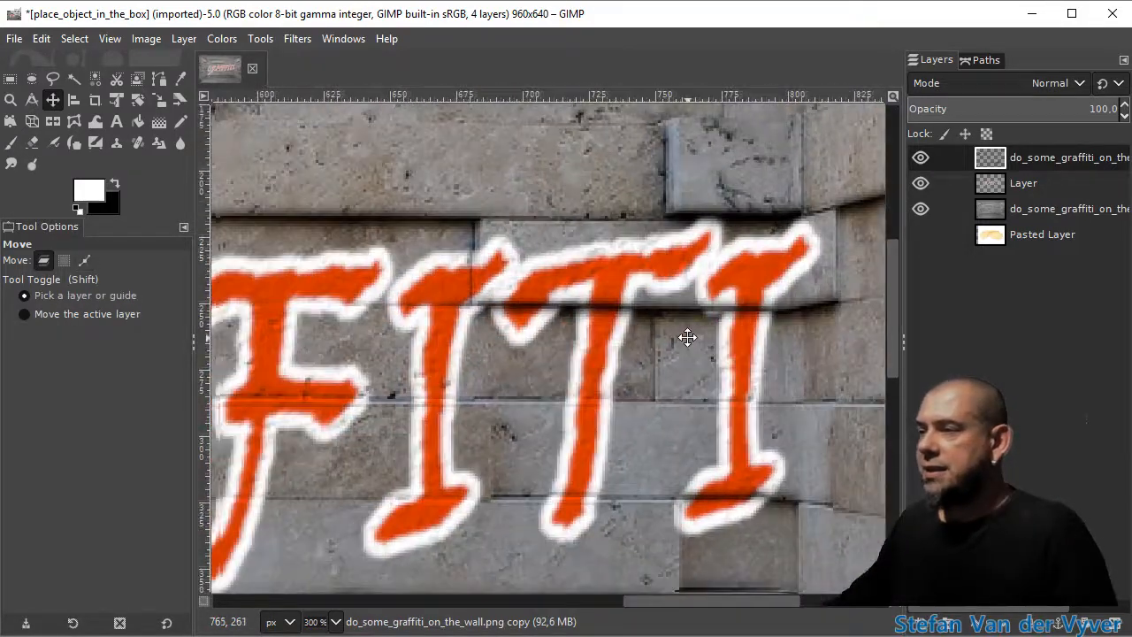
pyautogui.moveTo(687, 337); pyautogui.dragTo(691, 333)
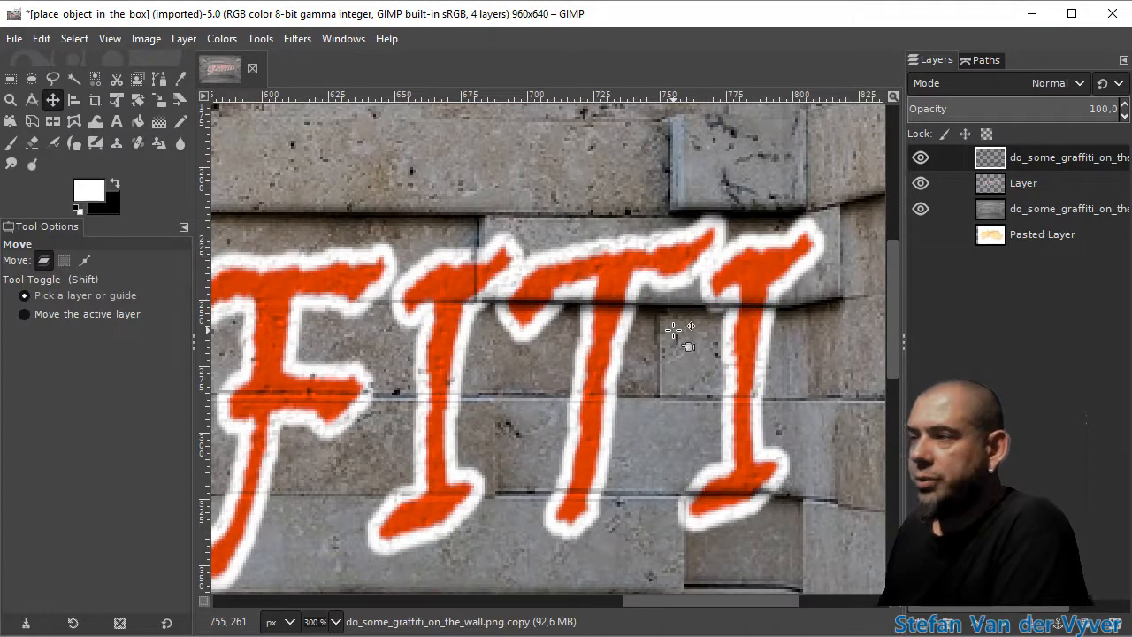
pyautogui.press('ctrl')
pyautogui.scroll(-4, 747, 341)
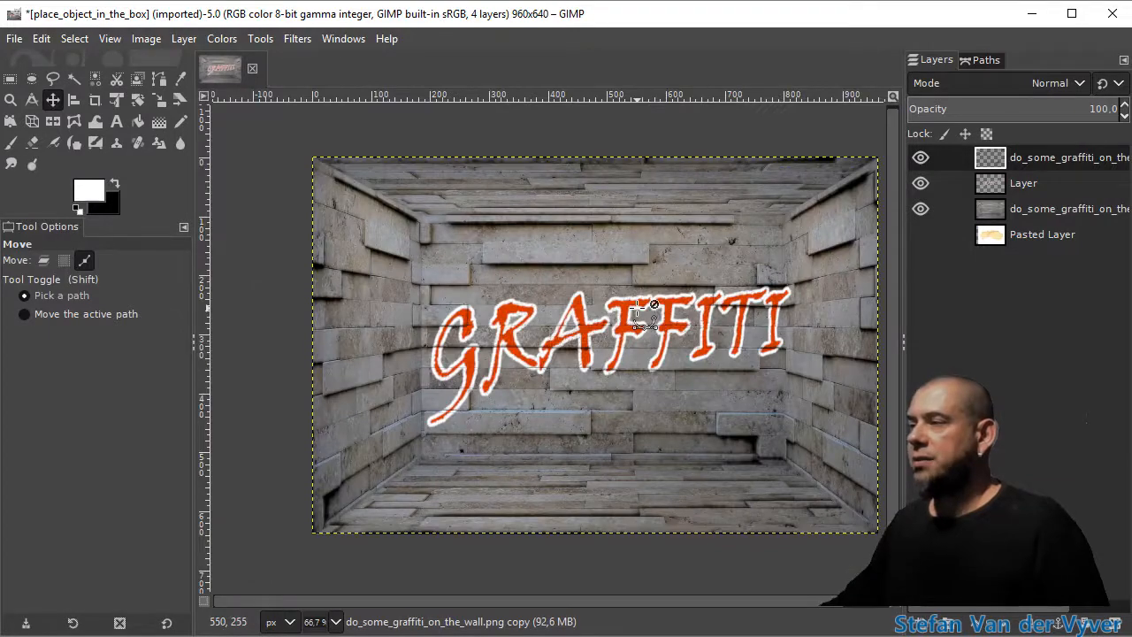
pyautogui.scroll(1, 644, 314)
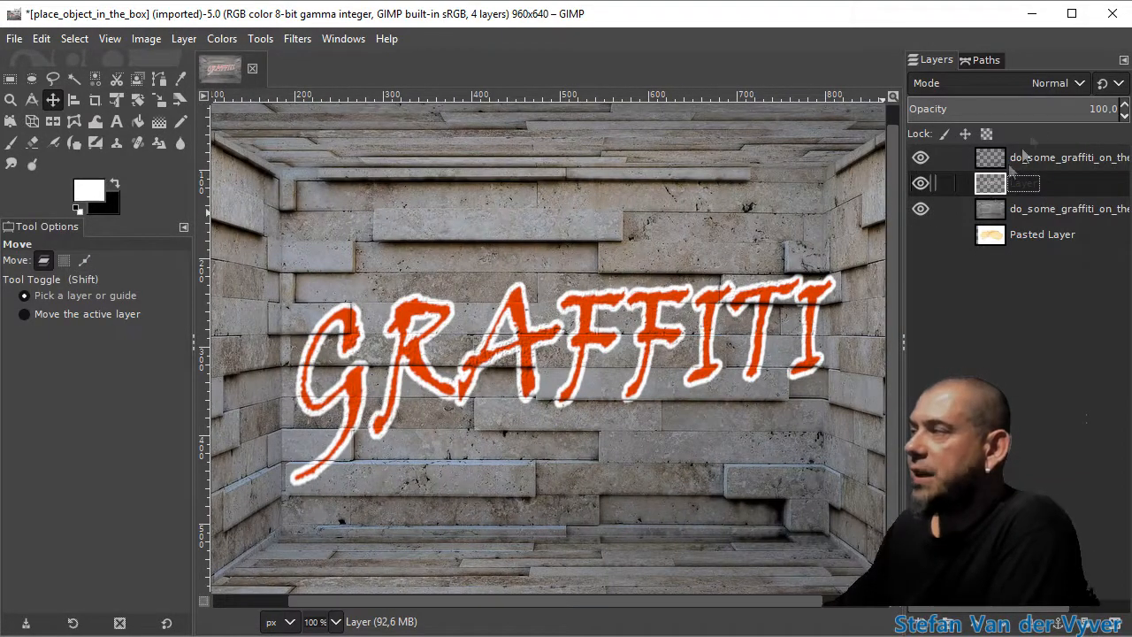
pyautogui.moveTo(1089, 107); pyautogui.dragTo(1088, 107)
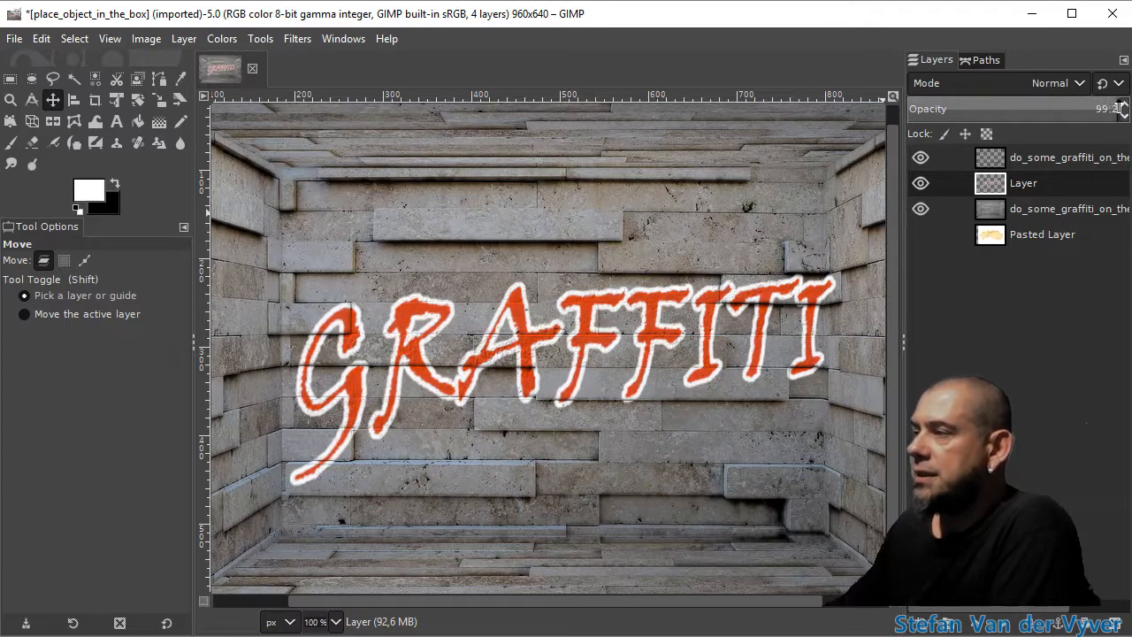